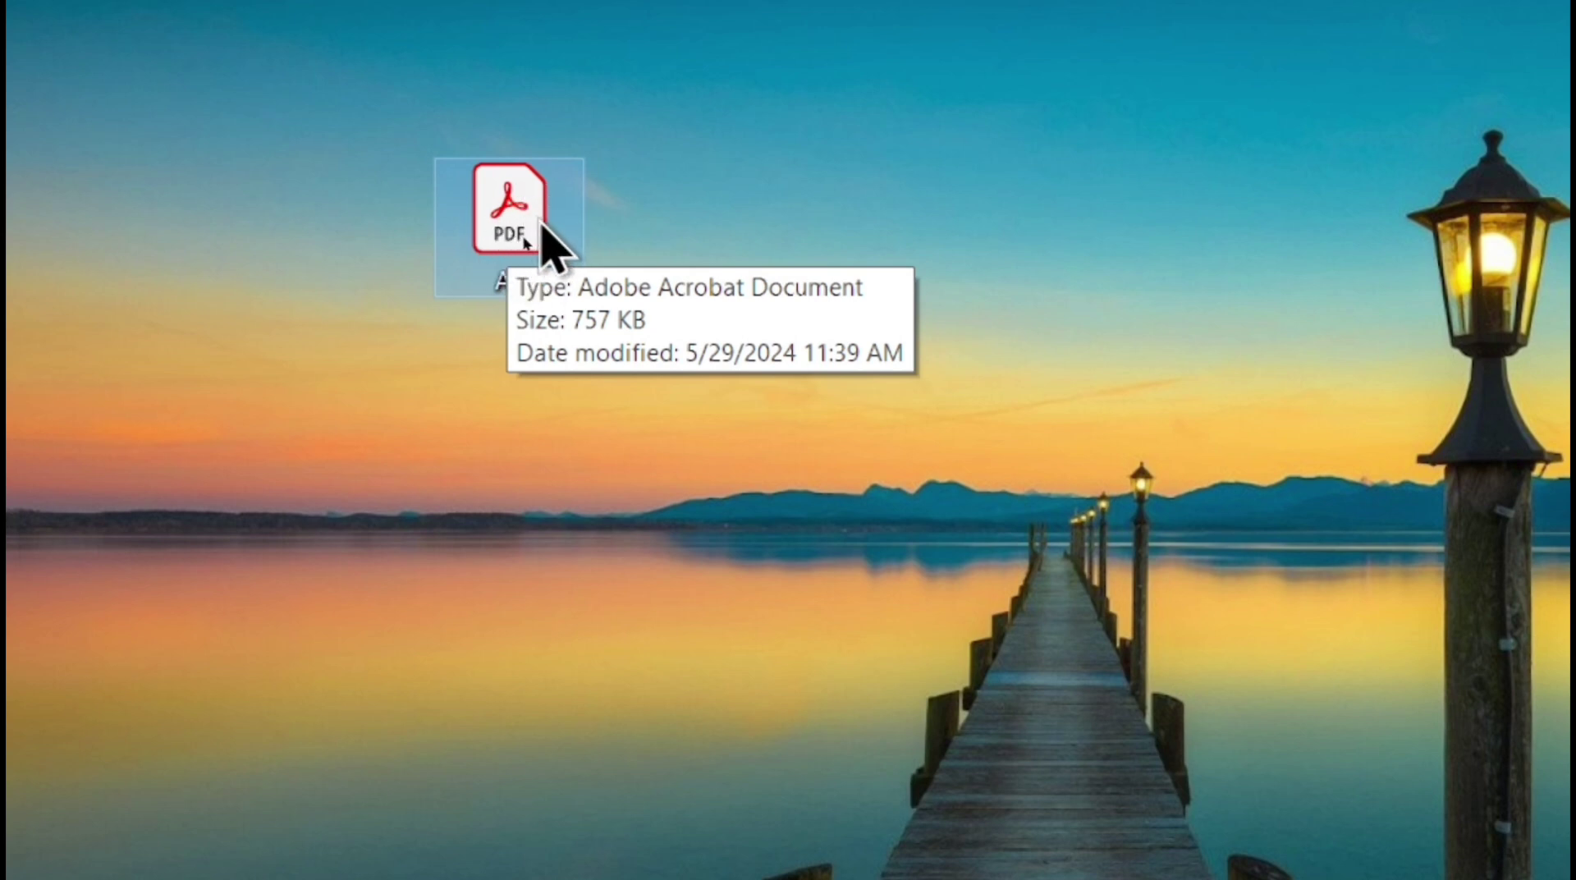
# - Open the A1 PDF from the desktop in its default app, skim its pages and close it
pyautogui.doubleClick(510, 238)
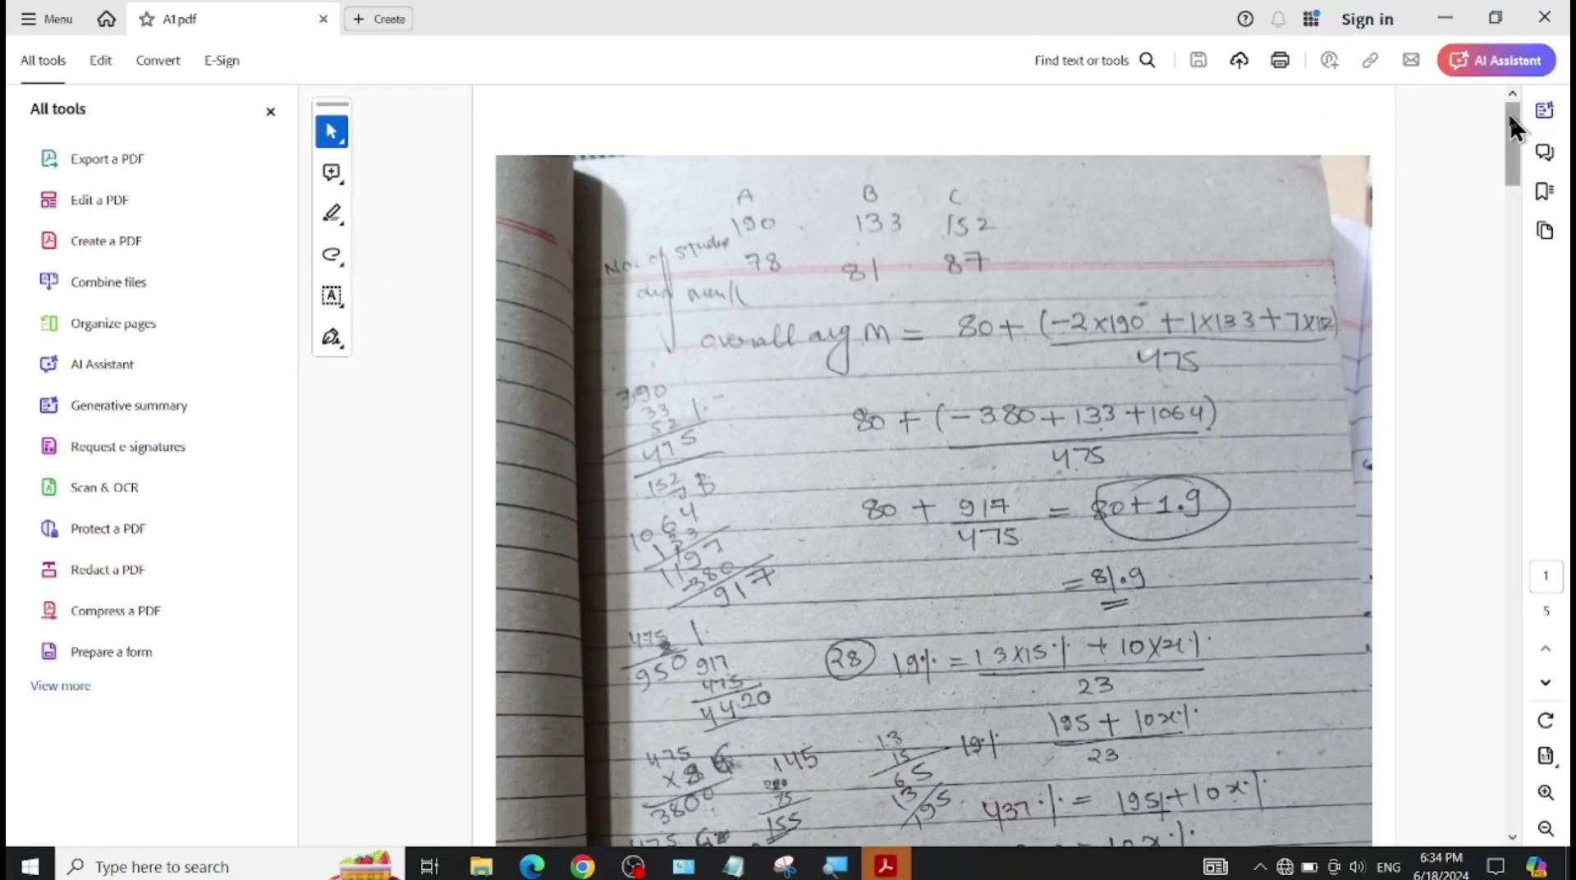
pyautogui.moveTo(1515, 127); pyautogui.dragTo(1474, 521)
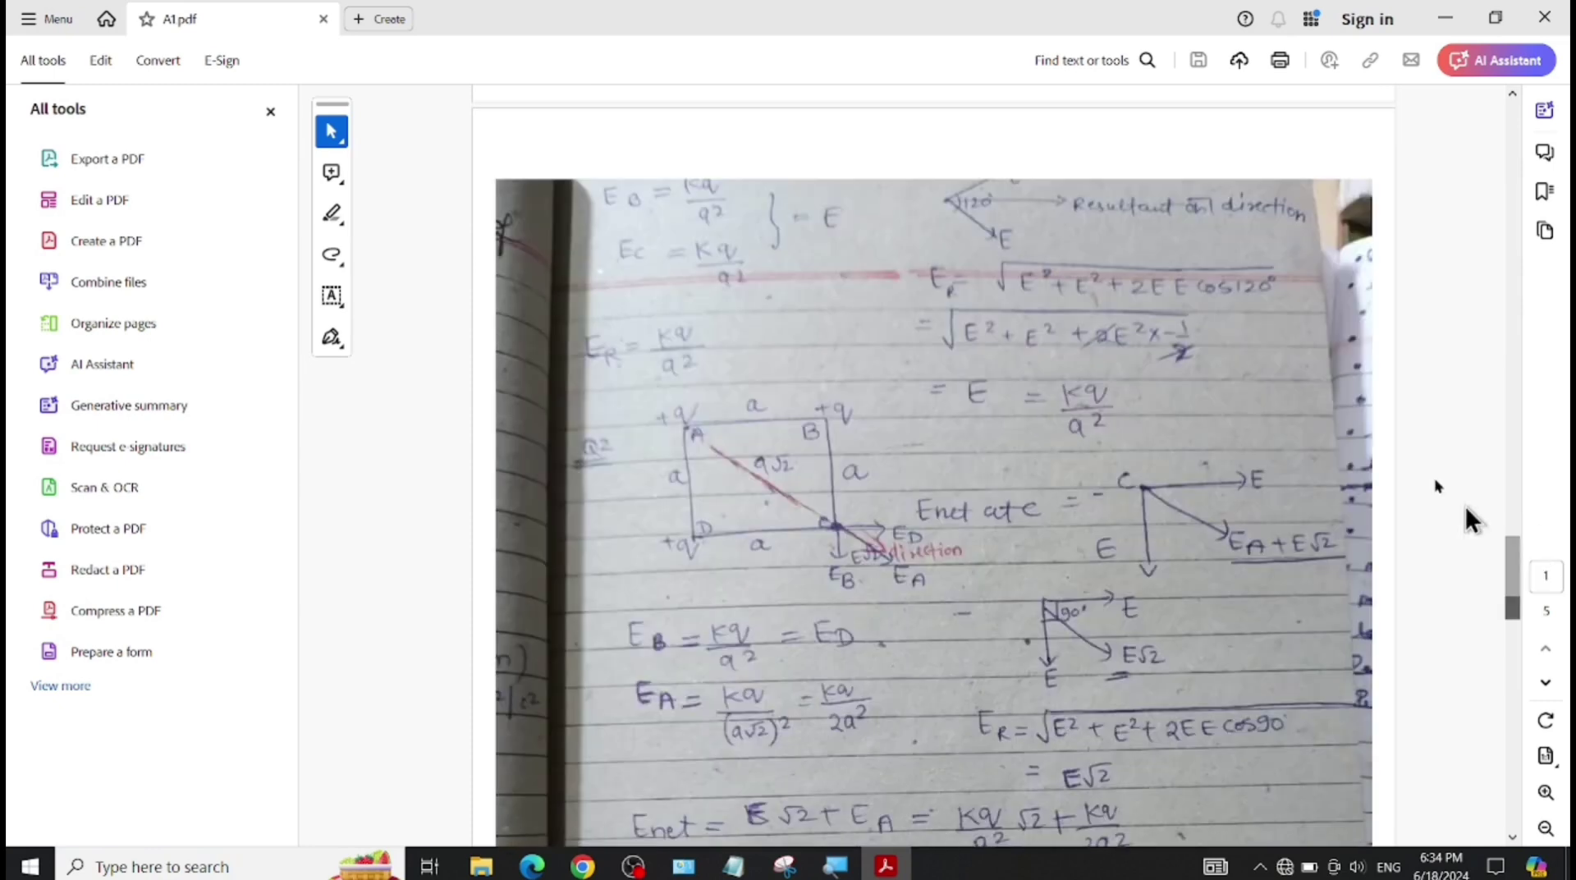
pyautogui.click(1545, 16)
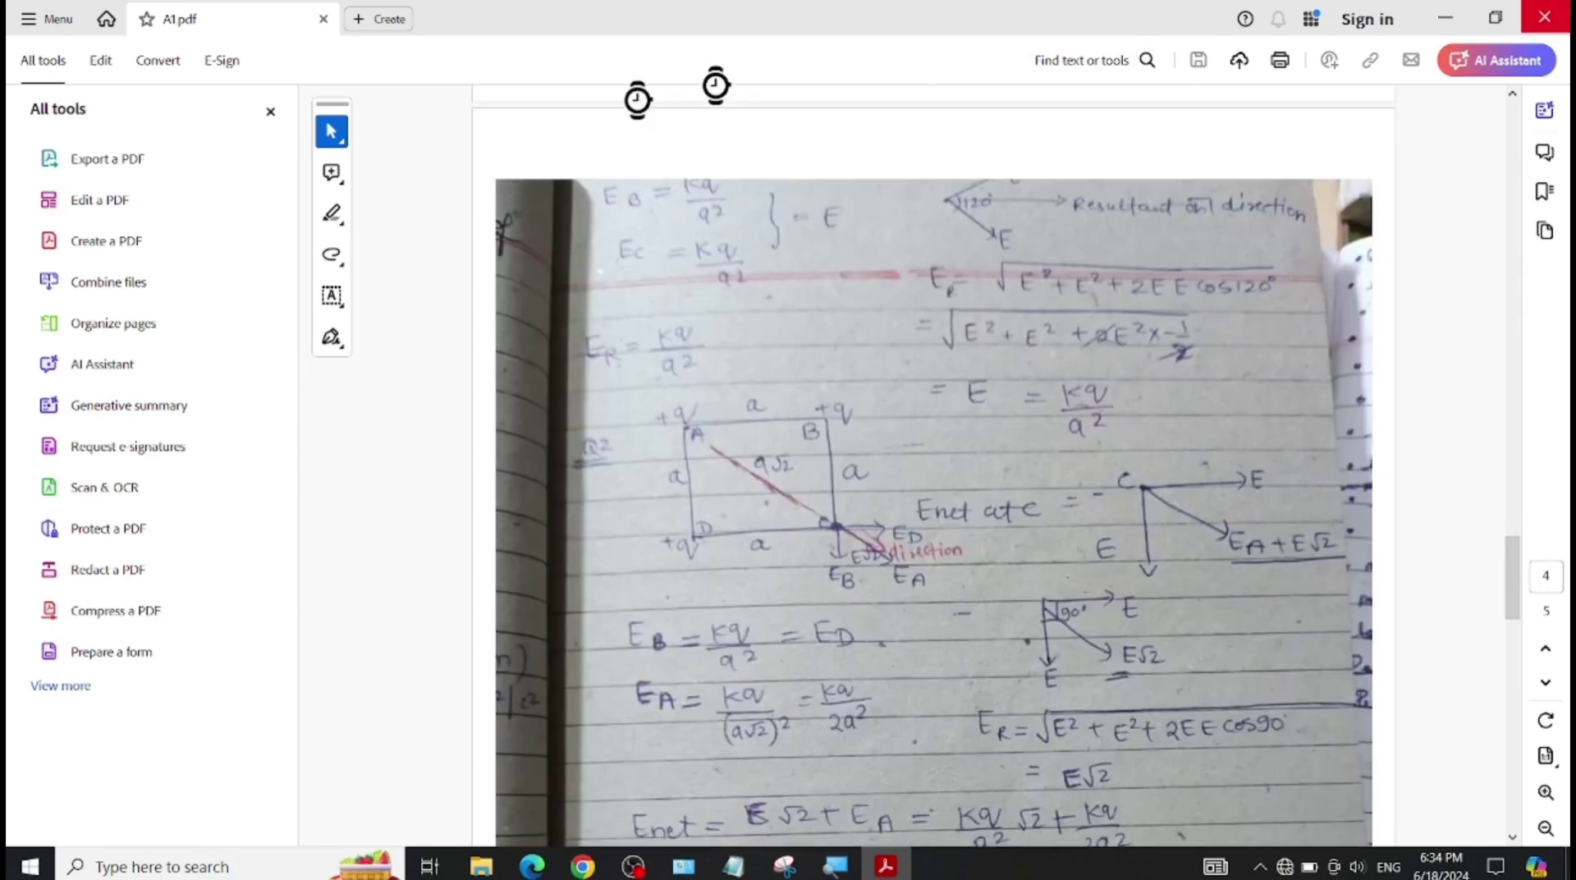
pyautogui.click(722, 207)
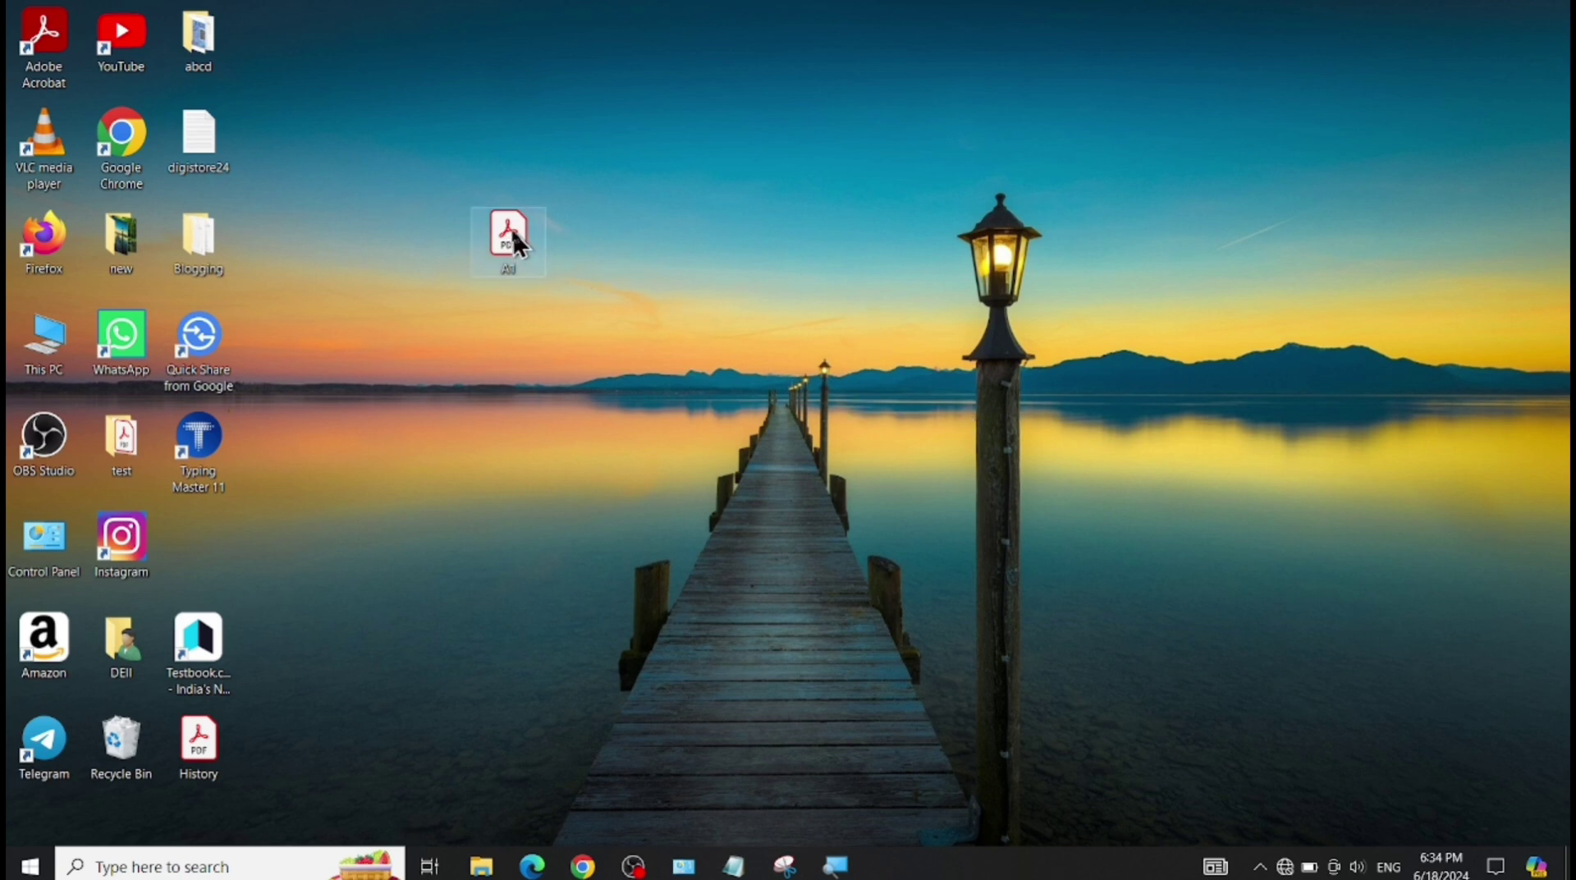
# - Pin the desktop file A1 to Google Chrome, open it from that pinned entry, skim its pages and close the browser
pyautogui.moveTo(483, 292); pyautogui.dragTo(484, 259)
pyautogui.moveTo(561, 79); pyautogui.dragTo(589, 872)
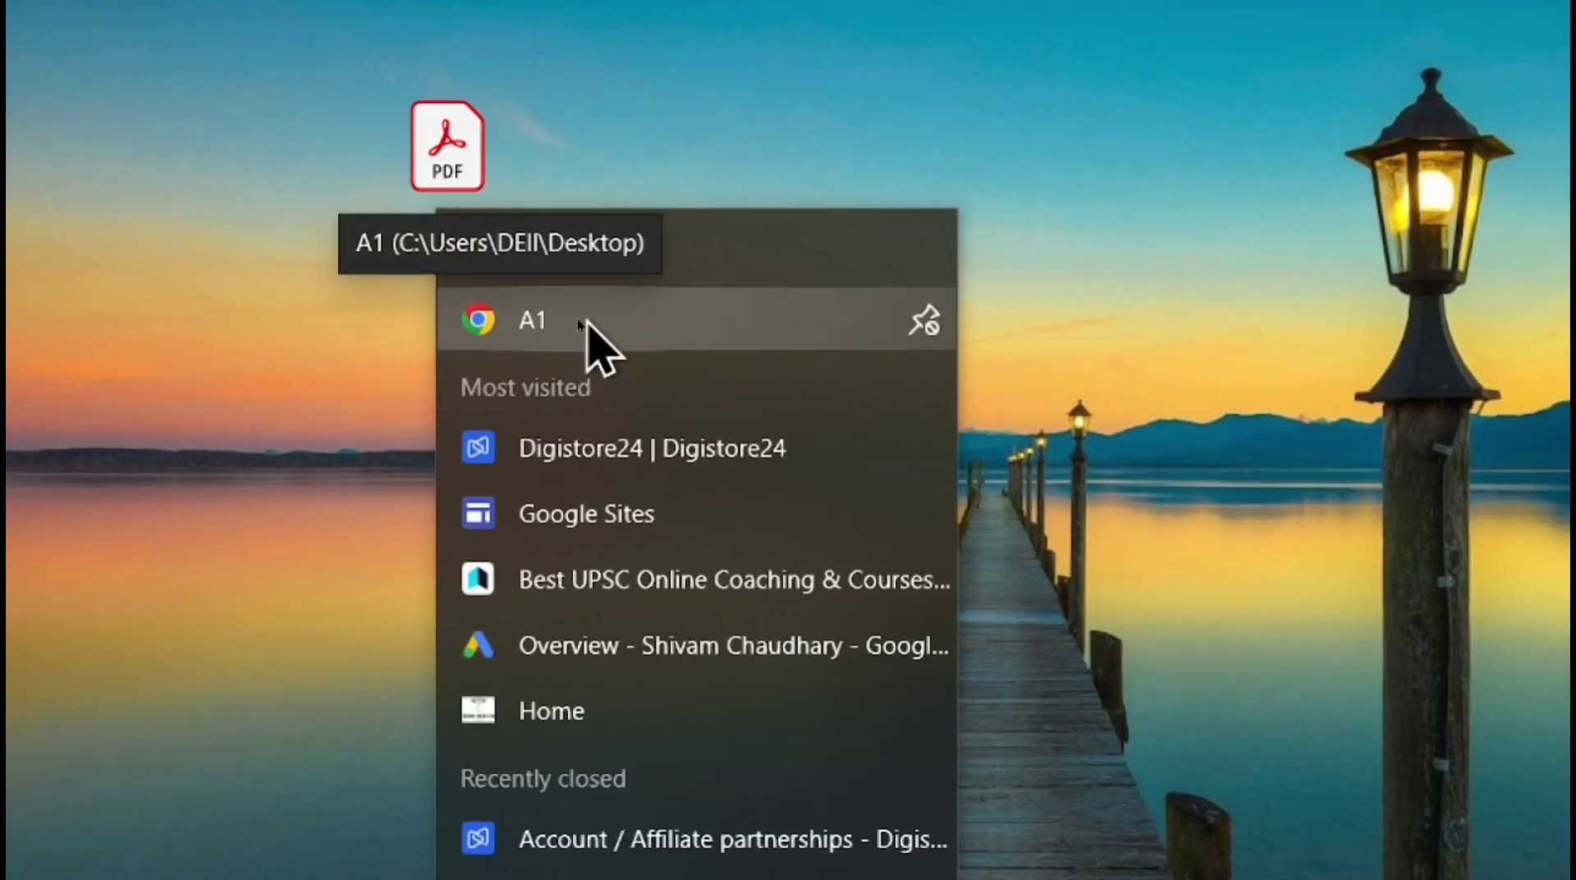
pyautogui.click(584, 328)
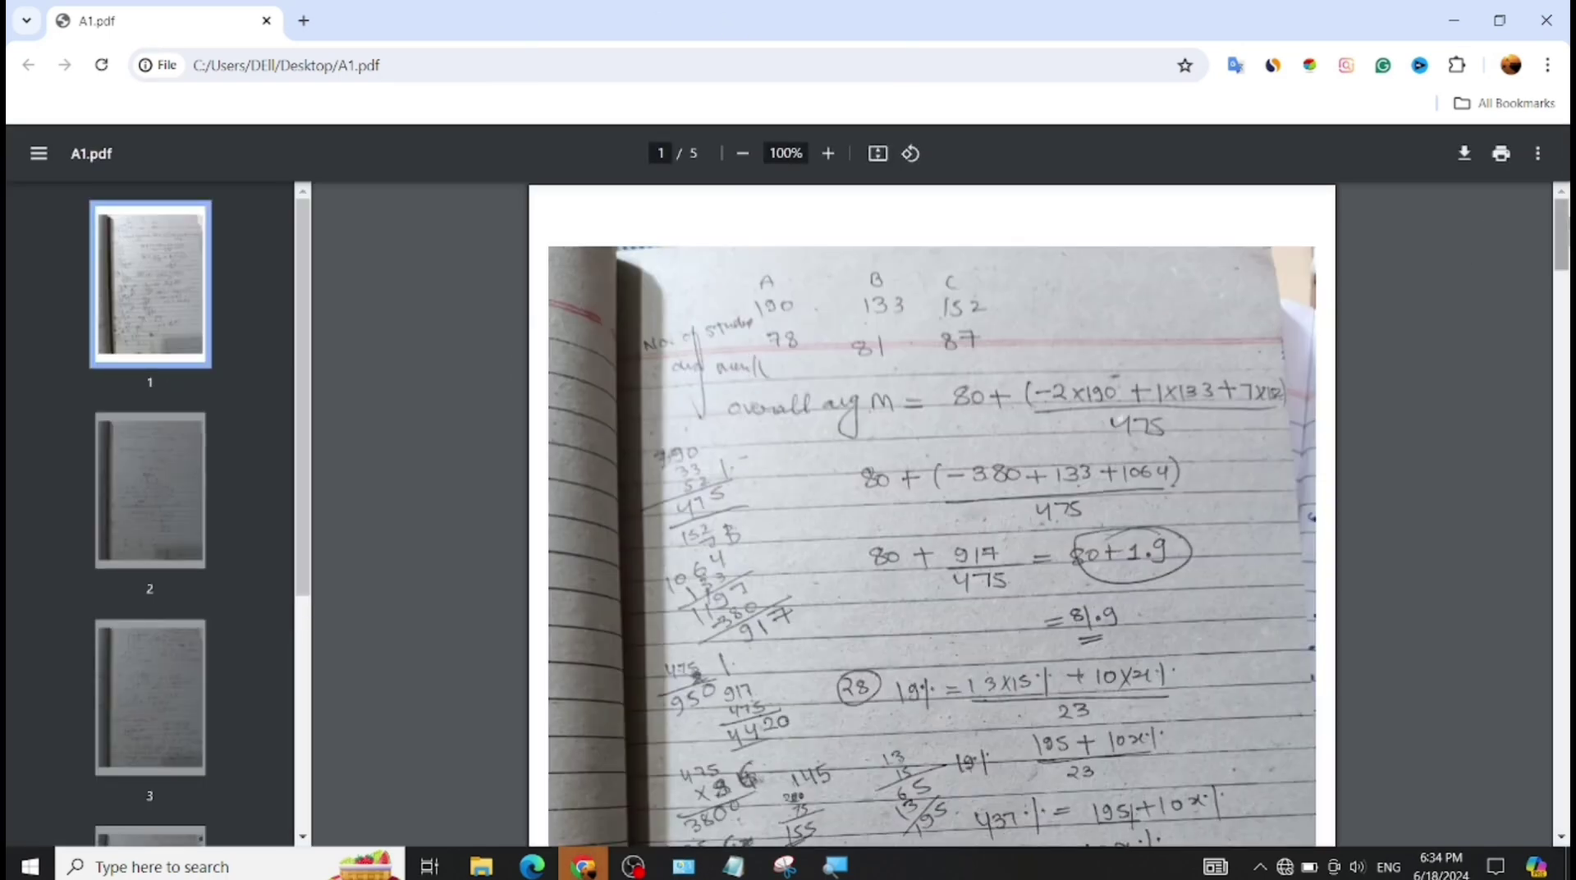
pyautogui.scroll(-20, 1529, 245)
pyautogui.scroll(20, 1527, 197)
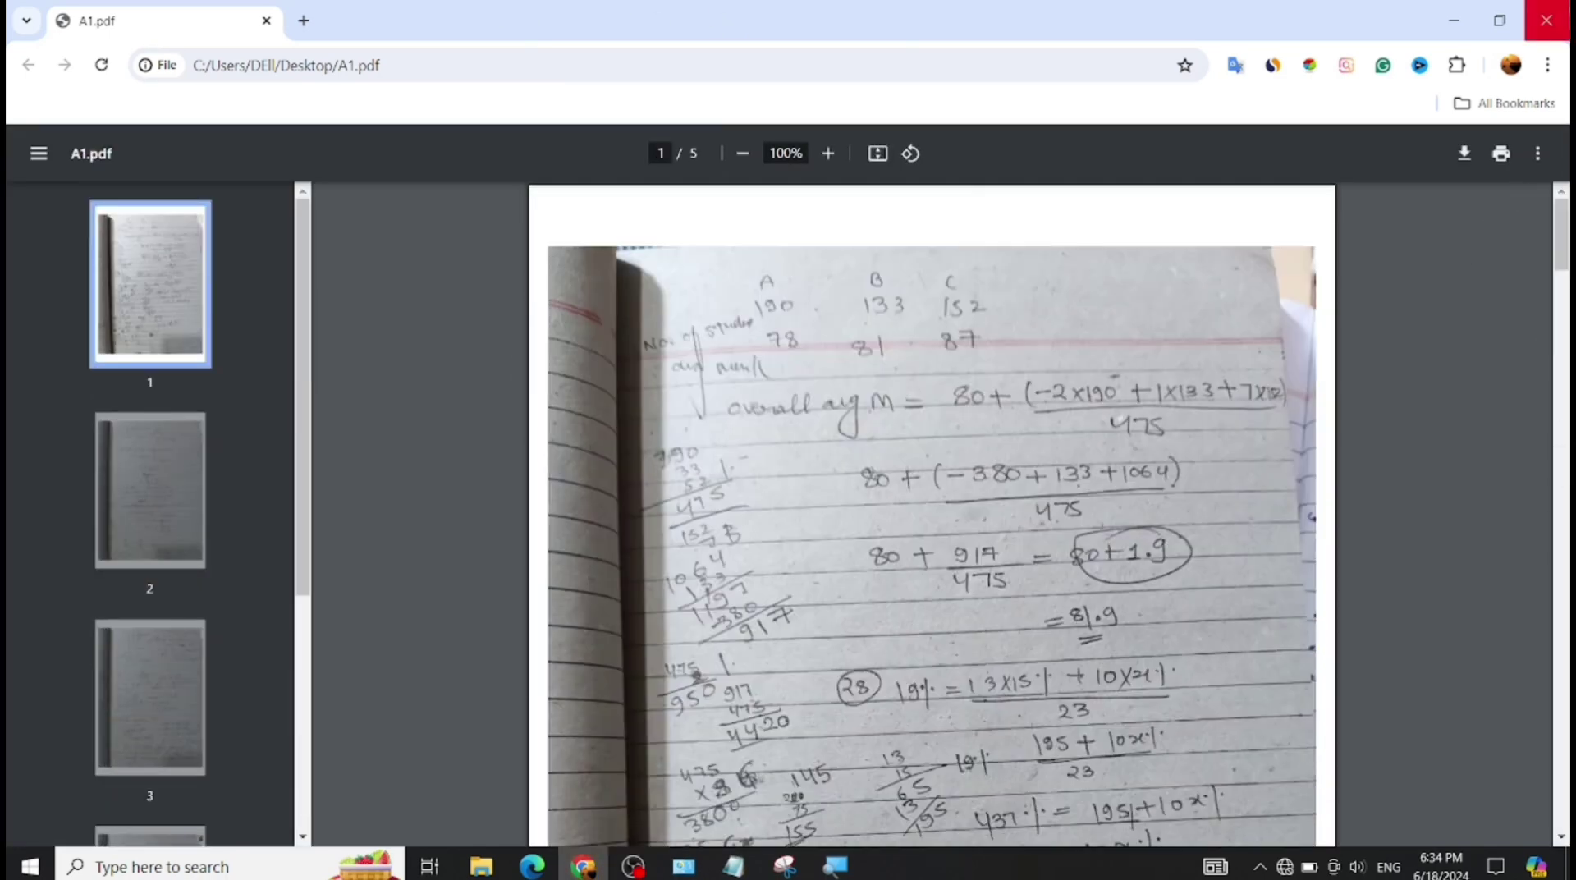
pyautogui.click(1546, 20)
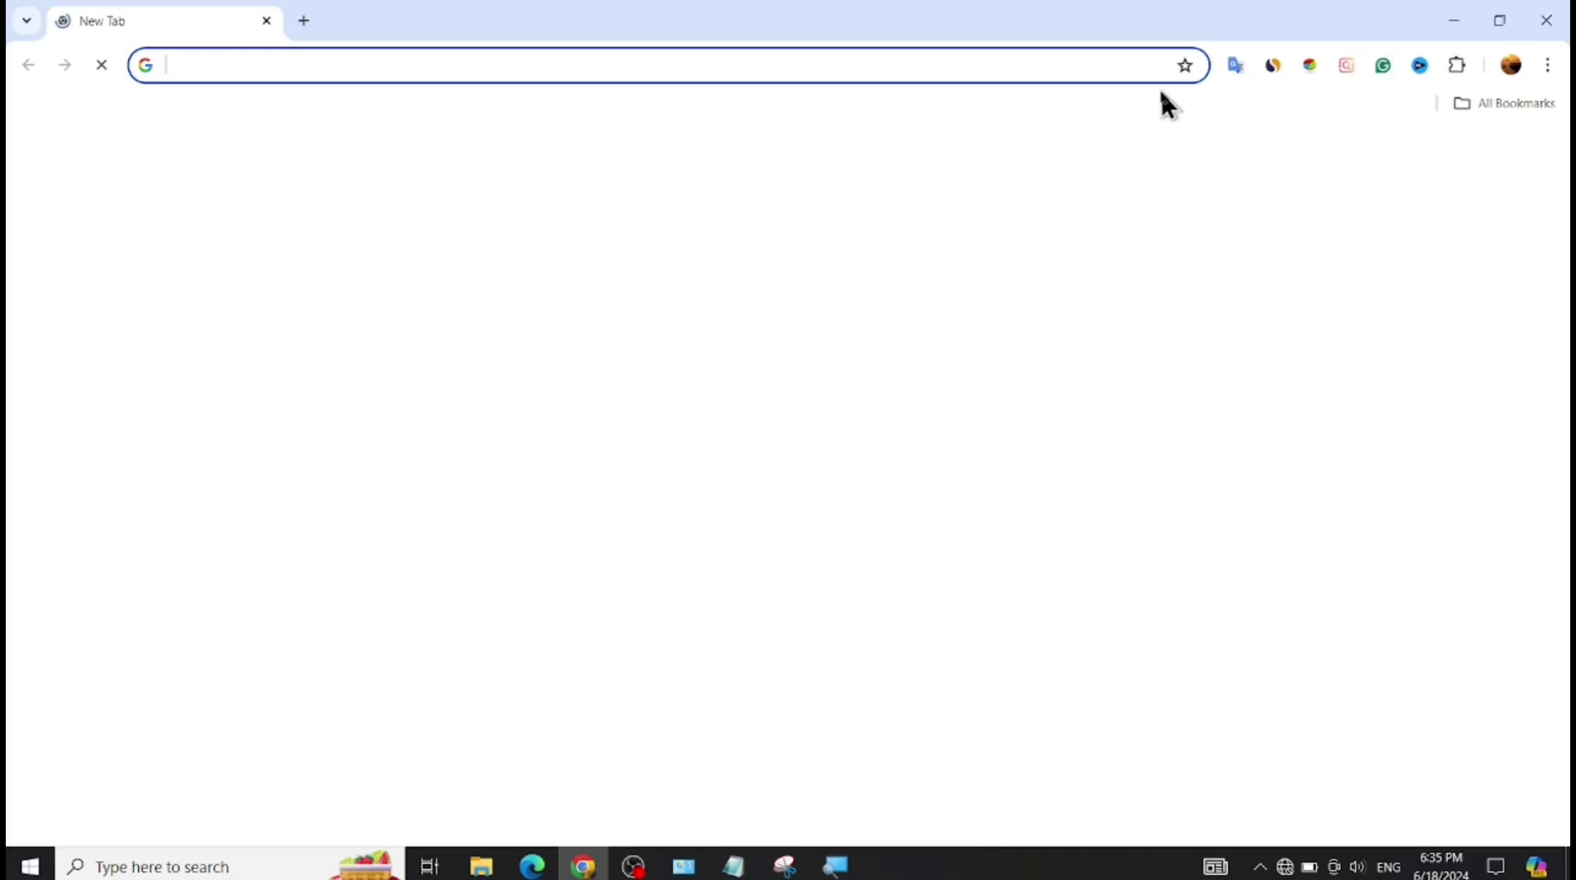
# - Shrink the new Chrome window beside the A1 file, load the PDF through the address bar and maximize the window
pyautogui.click(1503, 18)
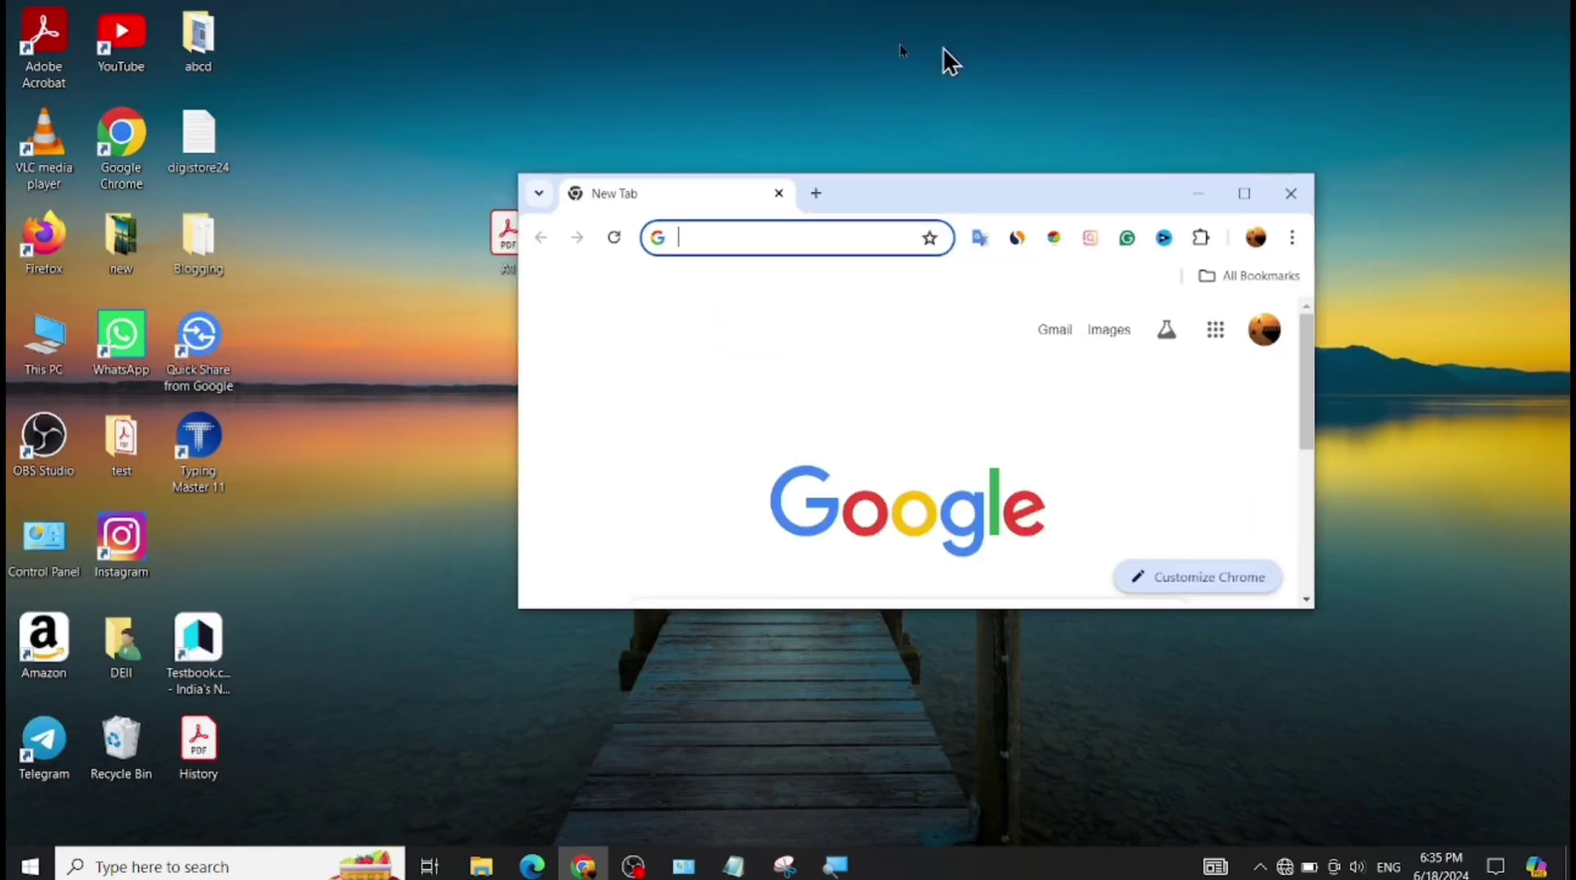
pyautogui.moveTo(908, 191); pyautogui.dragTo(1080, 157)
pyautogui.moveTo(506, 233); pyautogui.dragTo(811, 215)
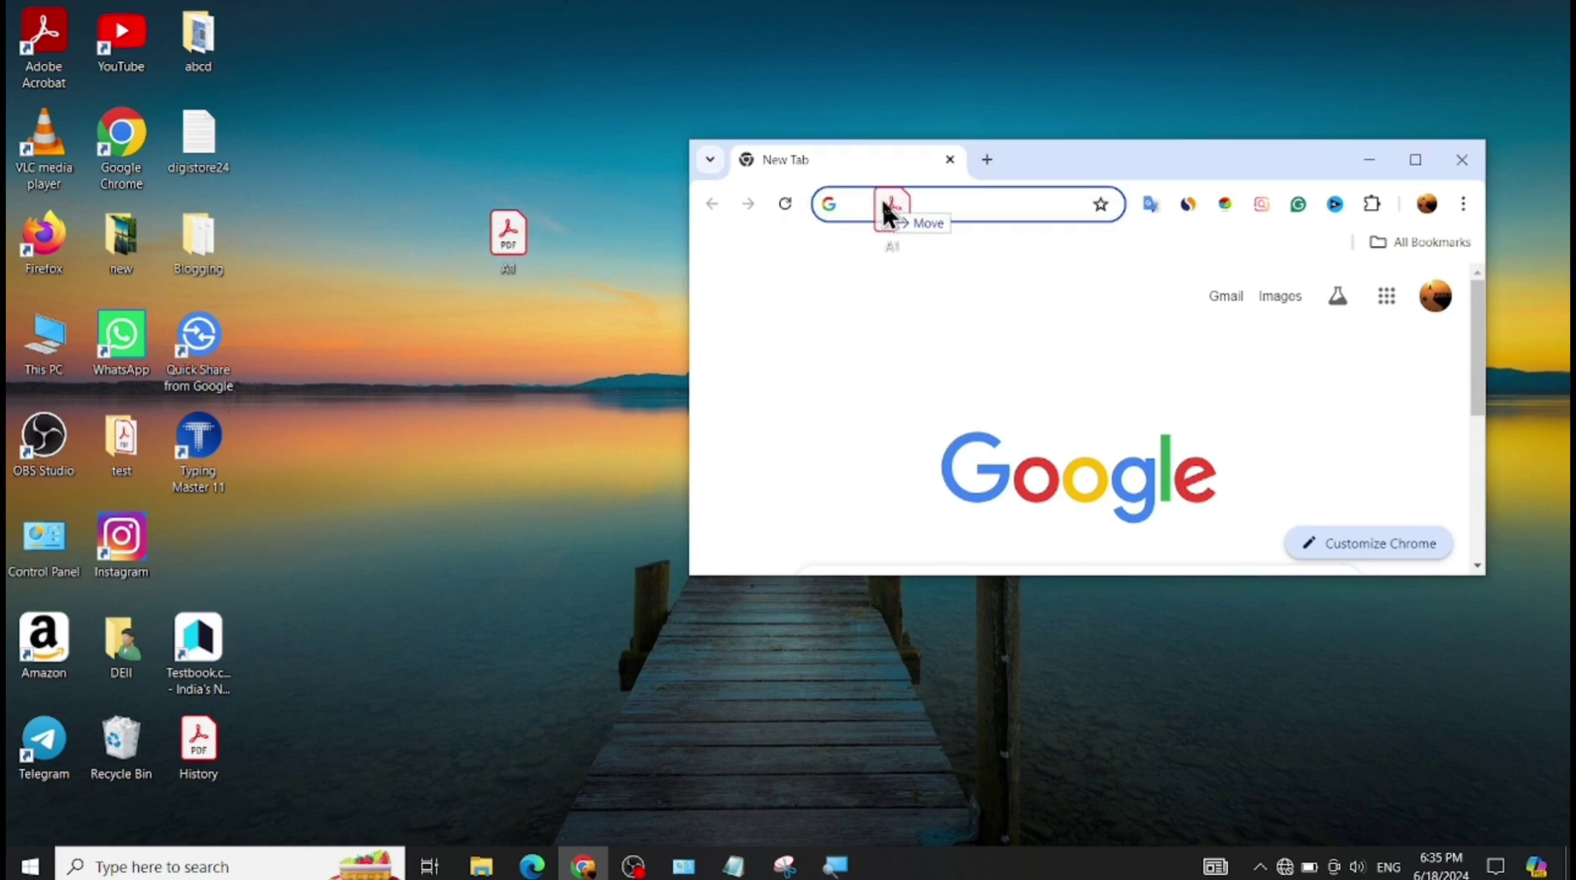
pyautogui.moveTo(904, 190)
pyautogui.mouseDown()
pyautogui.moveTo(888, 198)
pyautogui.moveTo(902, 196)
pyautogui.mouseUp()
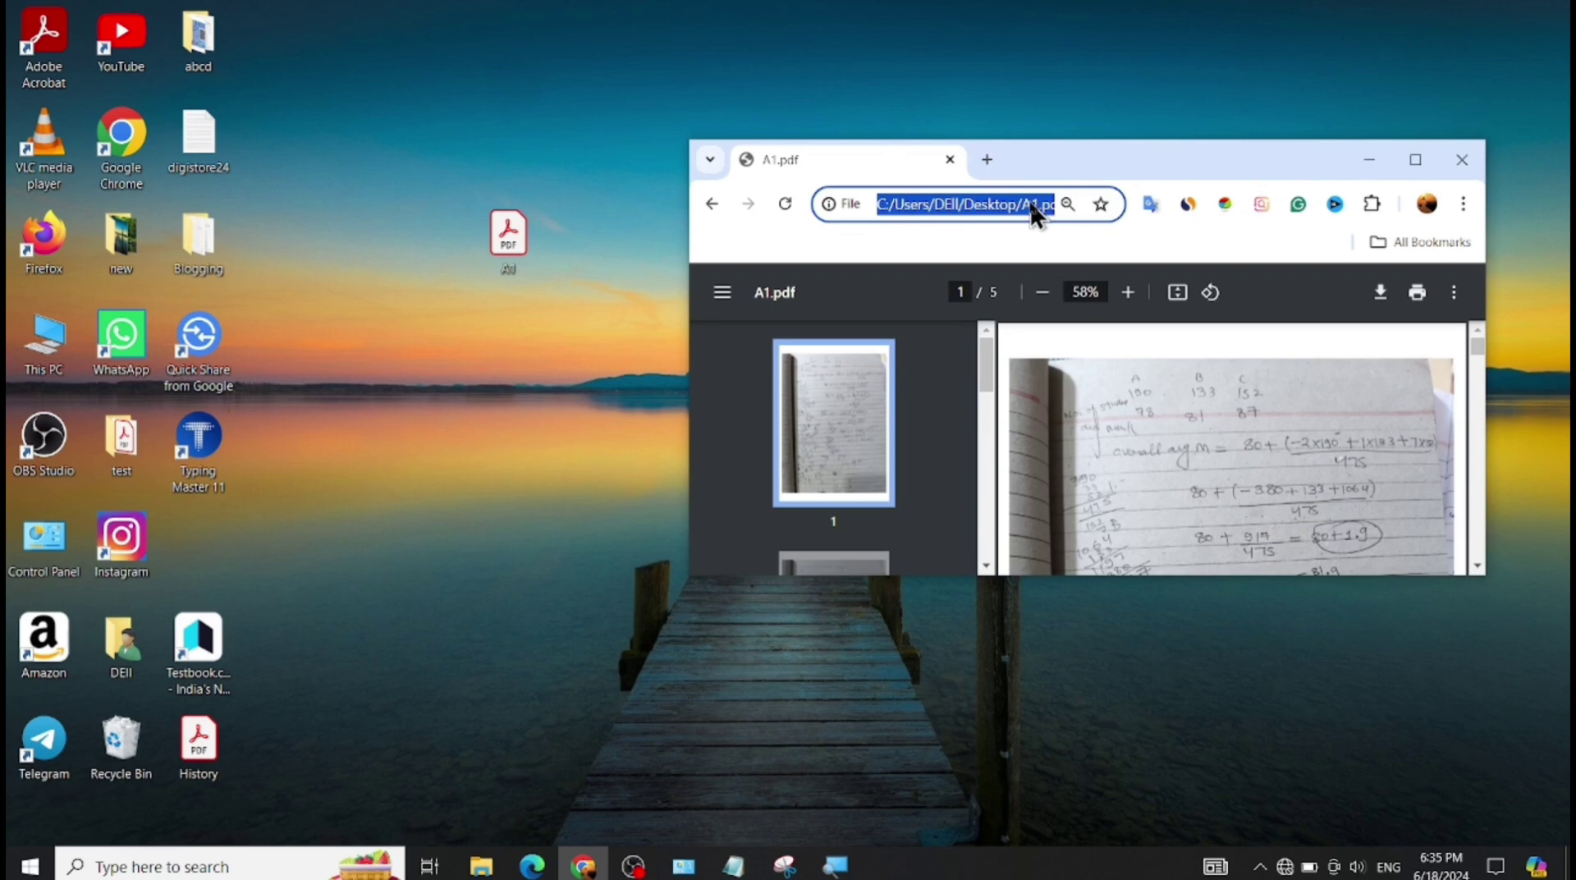
pyautogui.press('Return')
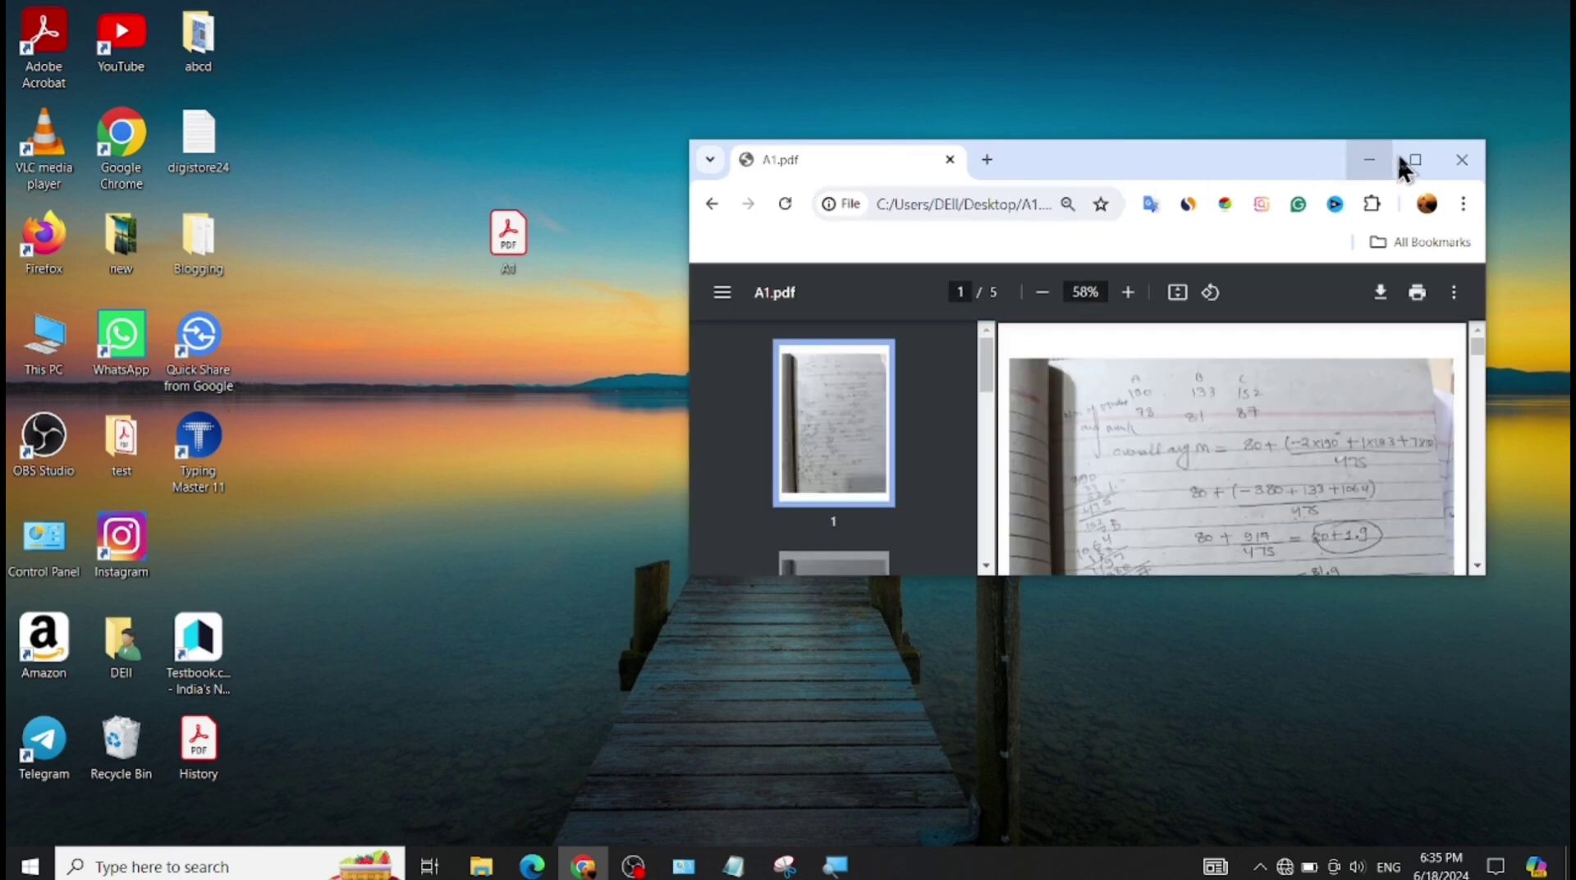
pyautogui.click(1415, 166)
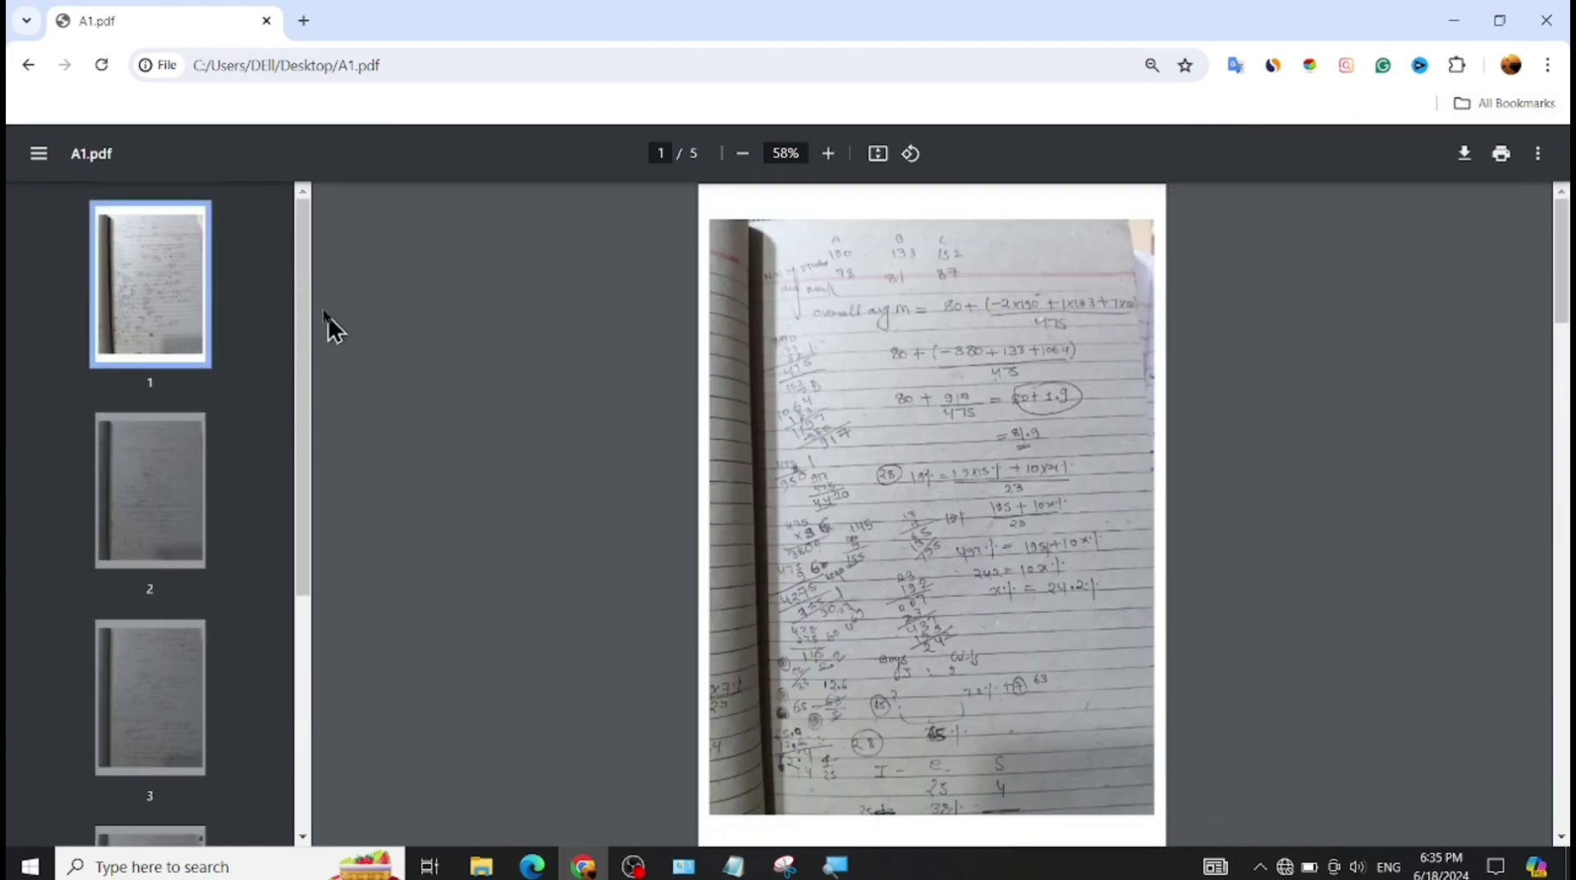
# - View the PDF's page thumbnails and print preview, cancel printing and close Chrome
pyautogui.moveTo(307, 275); pyautogui.dragTo(275, 185)
pyautogui.click(1499, 156)
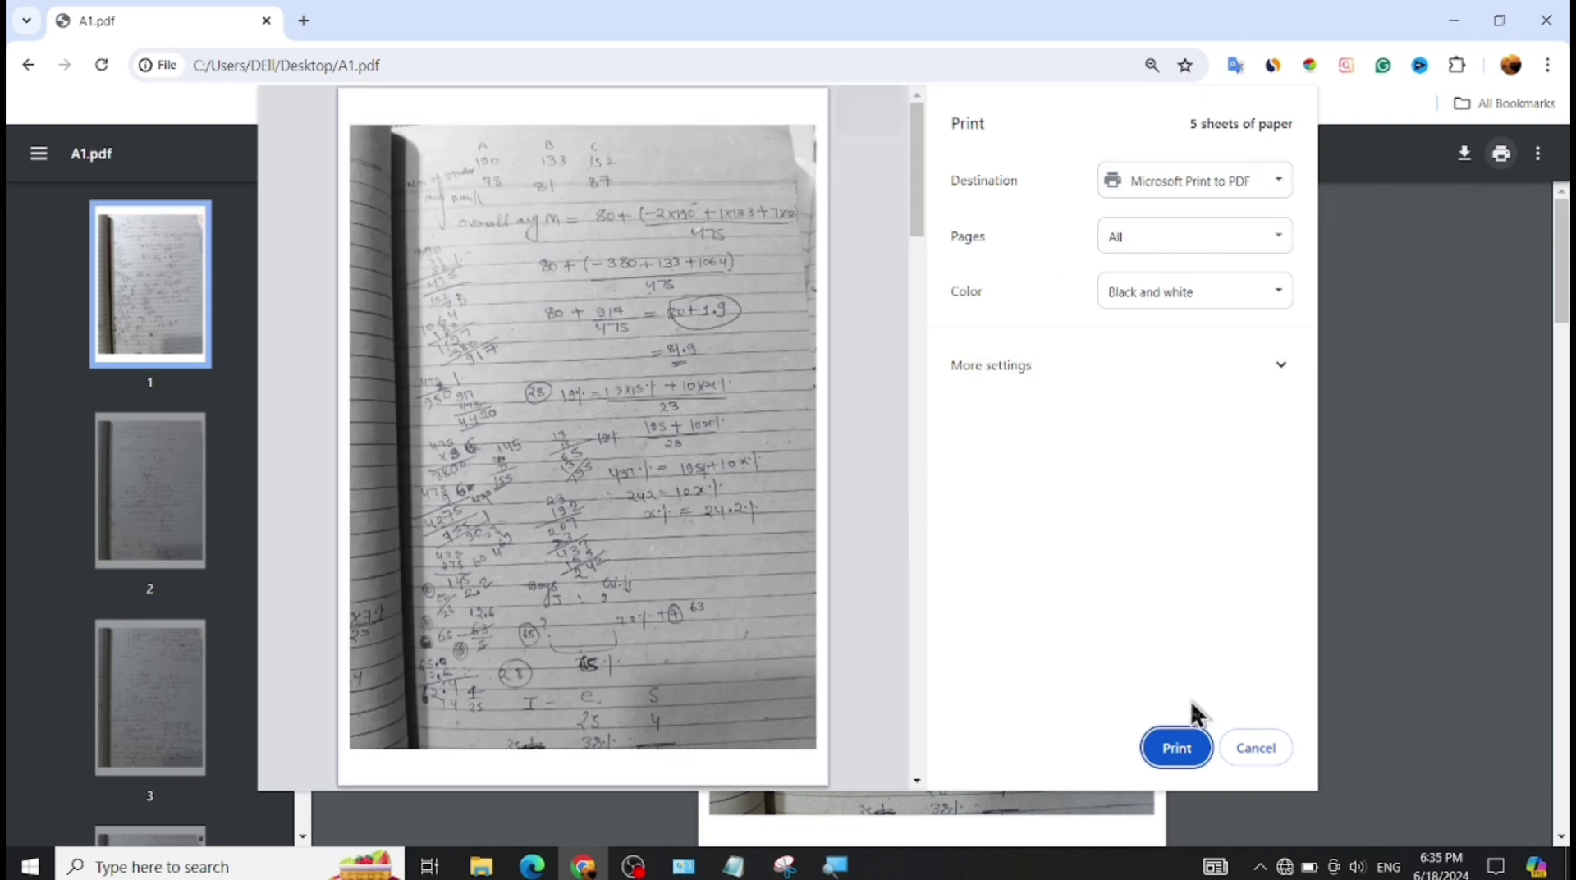
pyautogui.click(1277, 751)
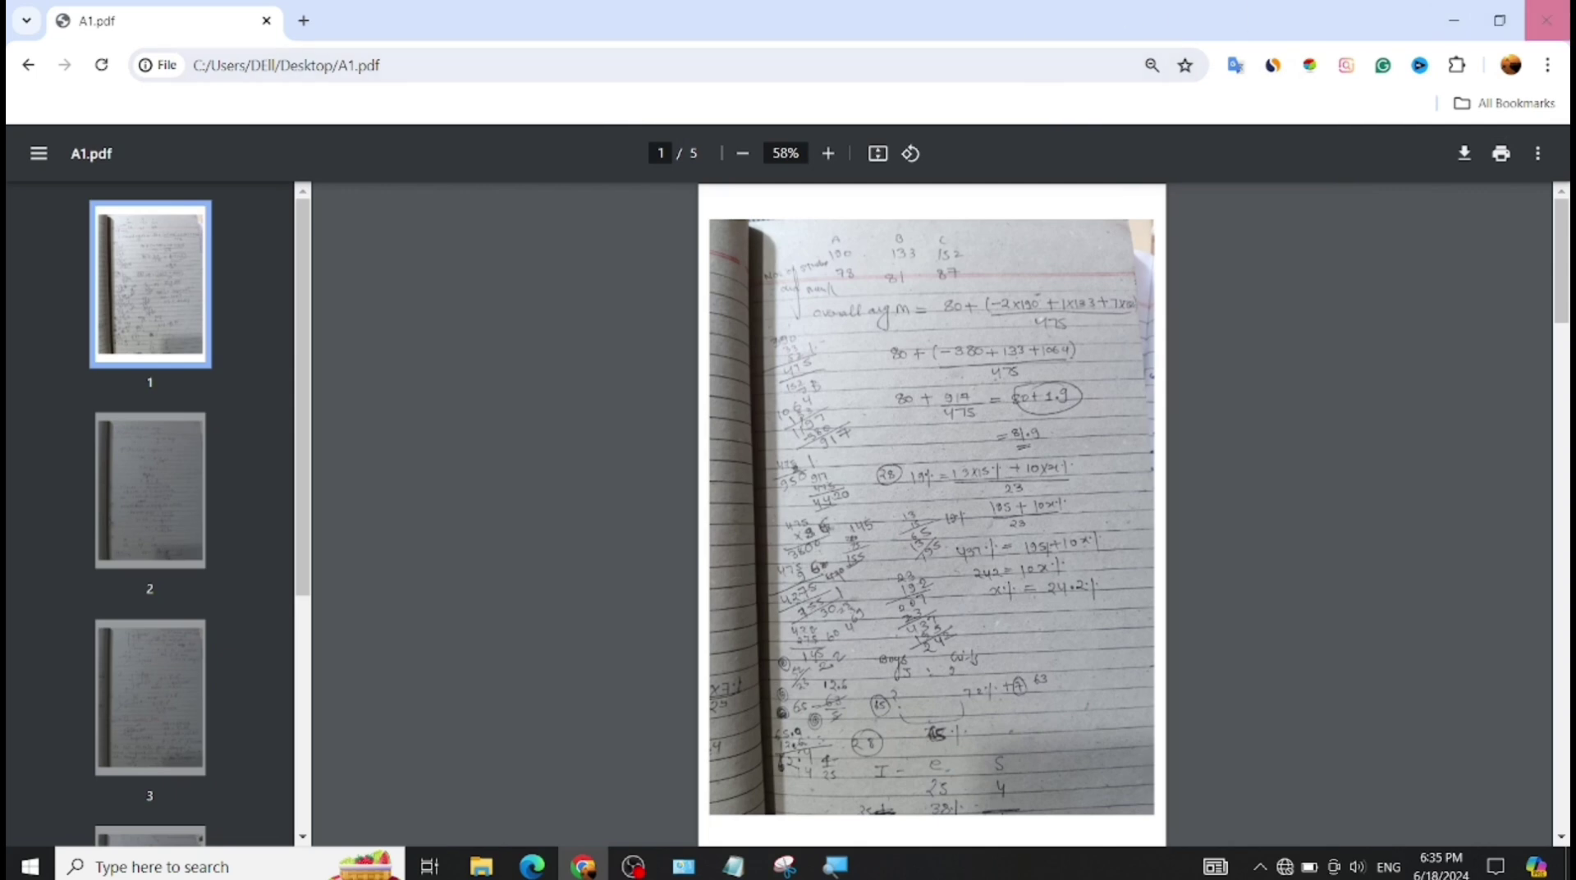
pyautogui.click(1554, 18)
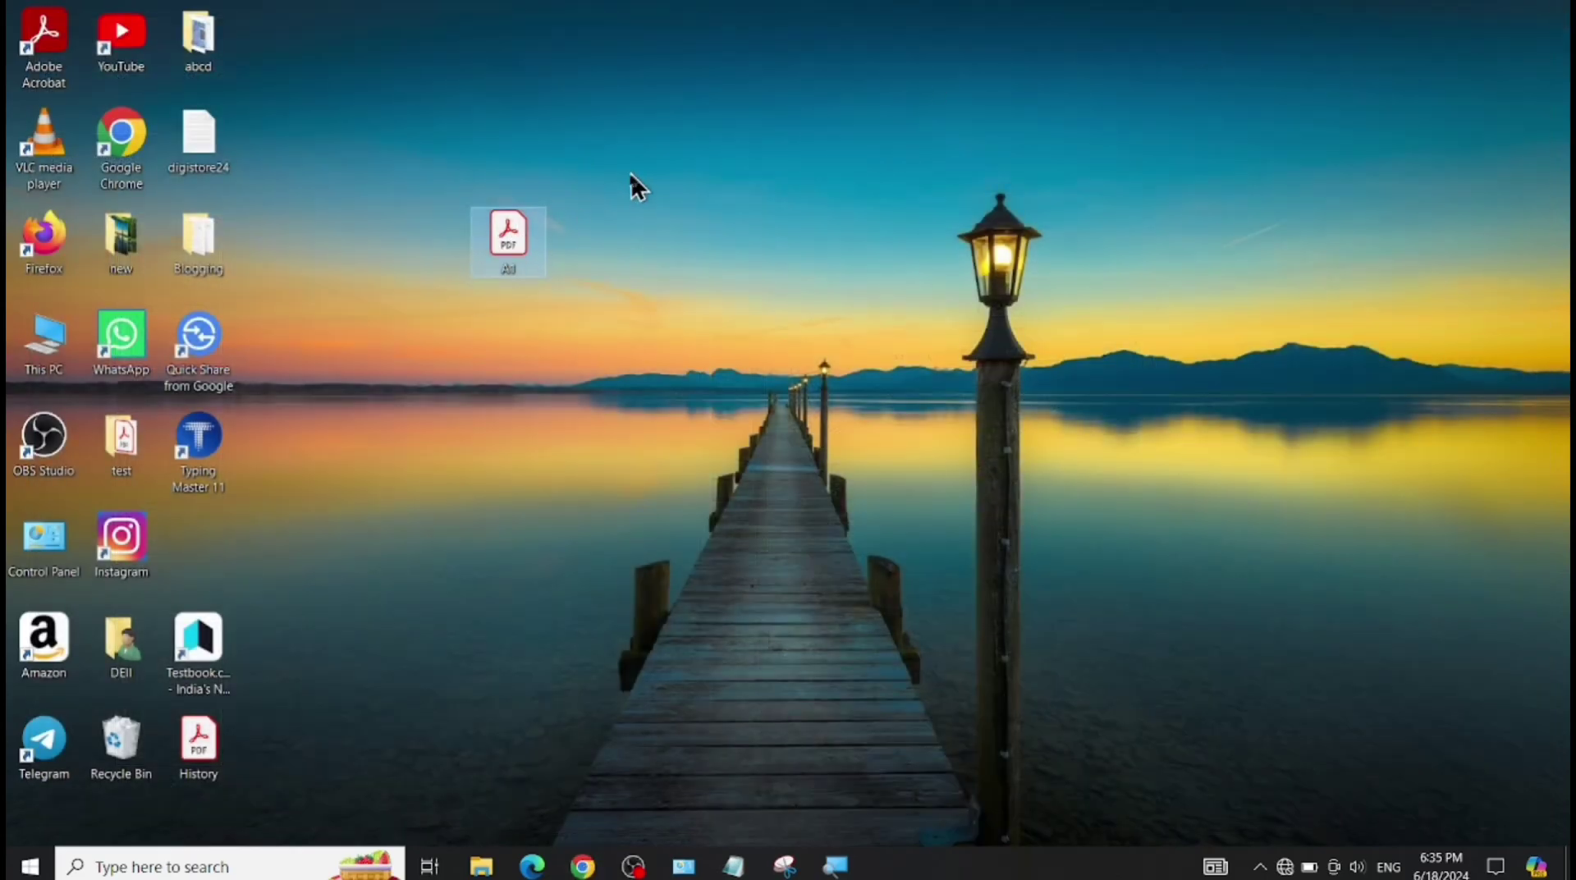
pyautogui.click(818, 156)
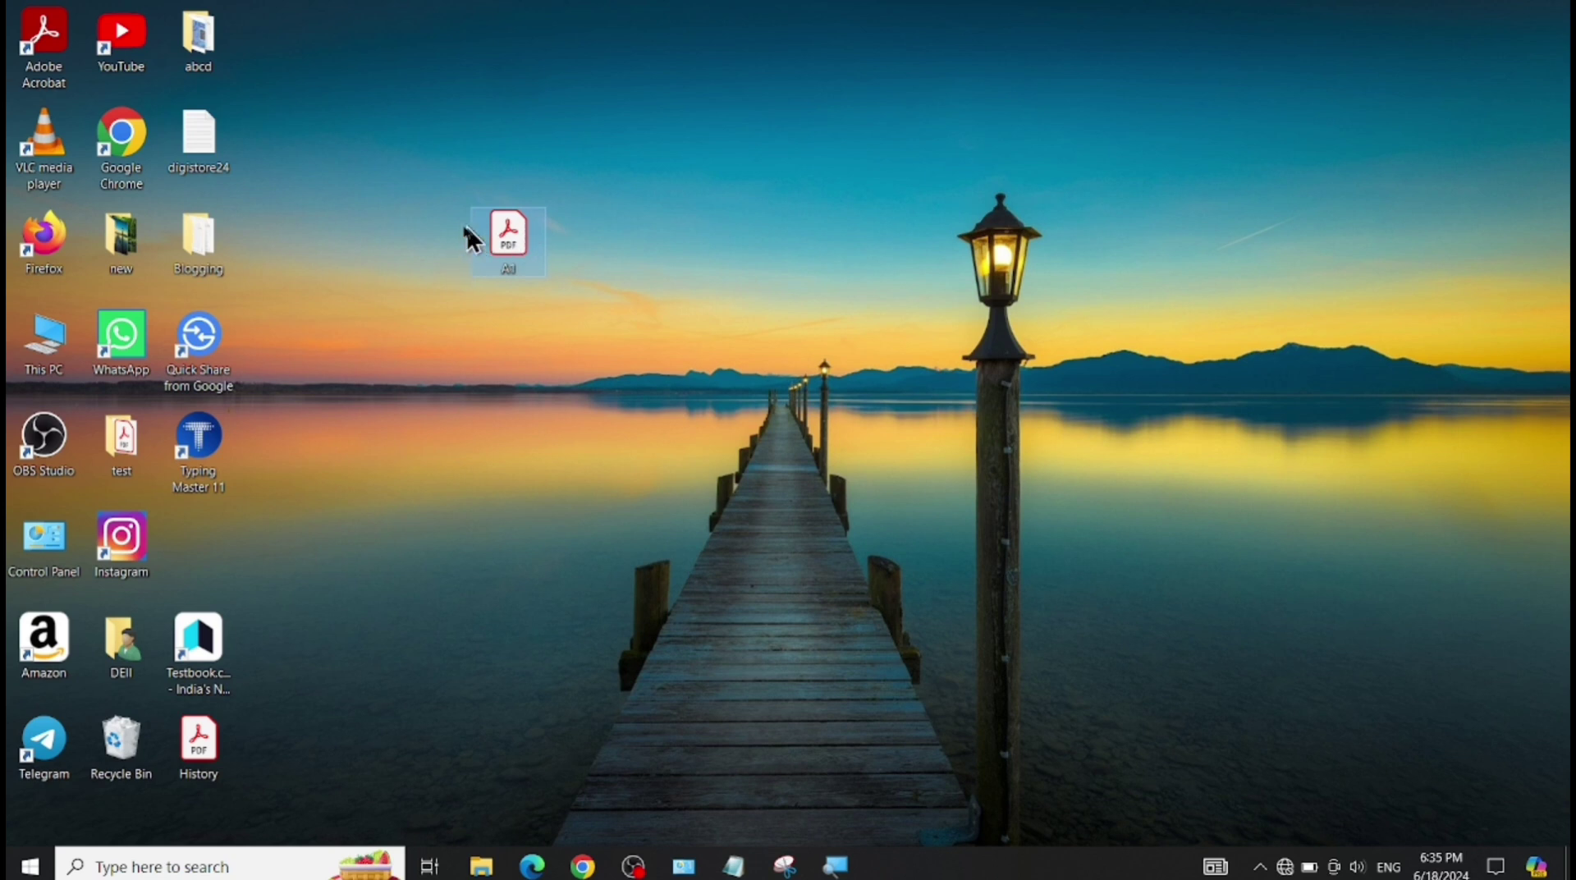
# - Open the properties of the A1 PDF and check which app it opens with in the general details
pyautogui.moveTo(501, 237)
pyautogui.rightClick(498, 226)
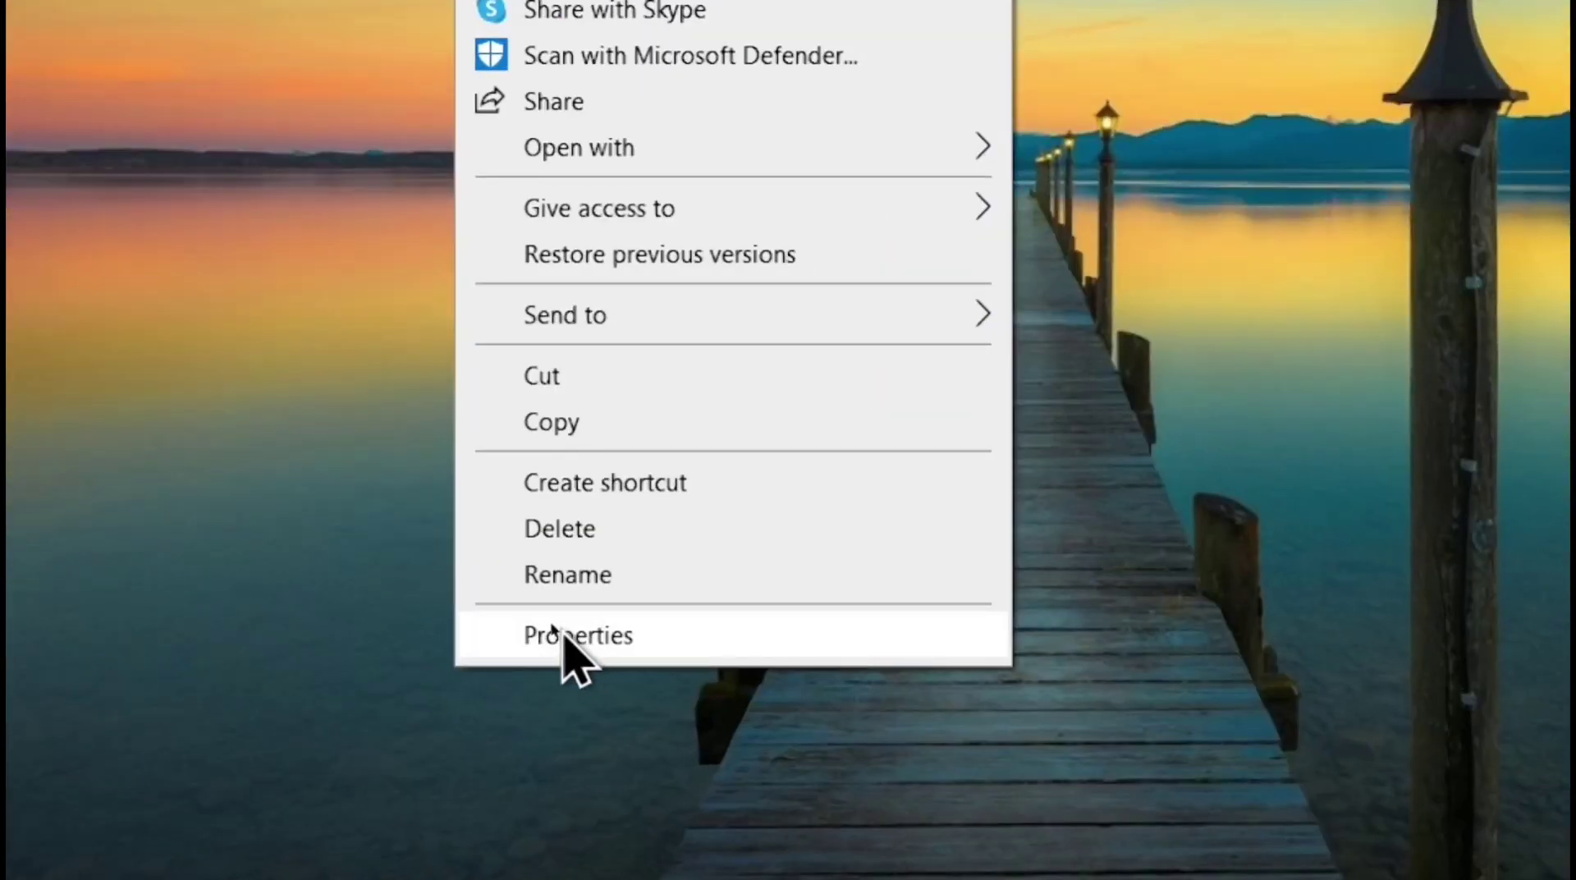
pyautogui.click(564, 640)
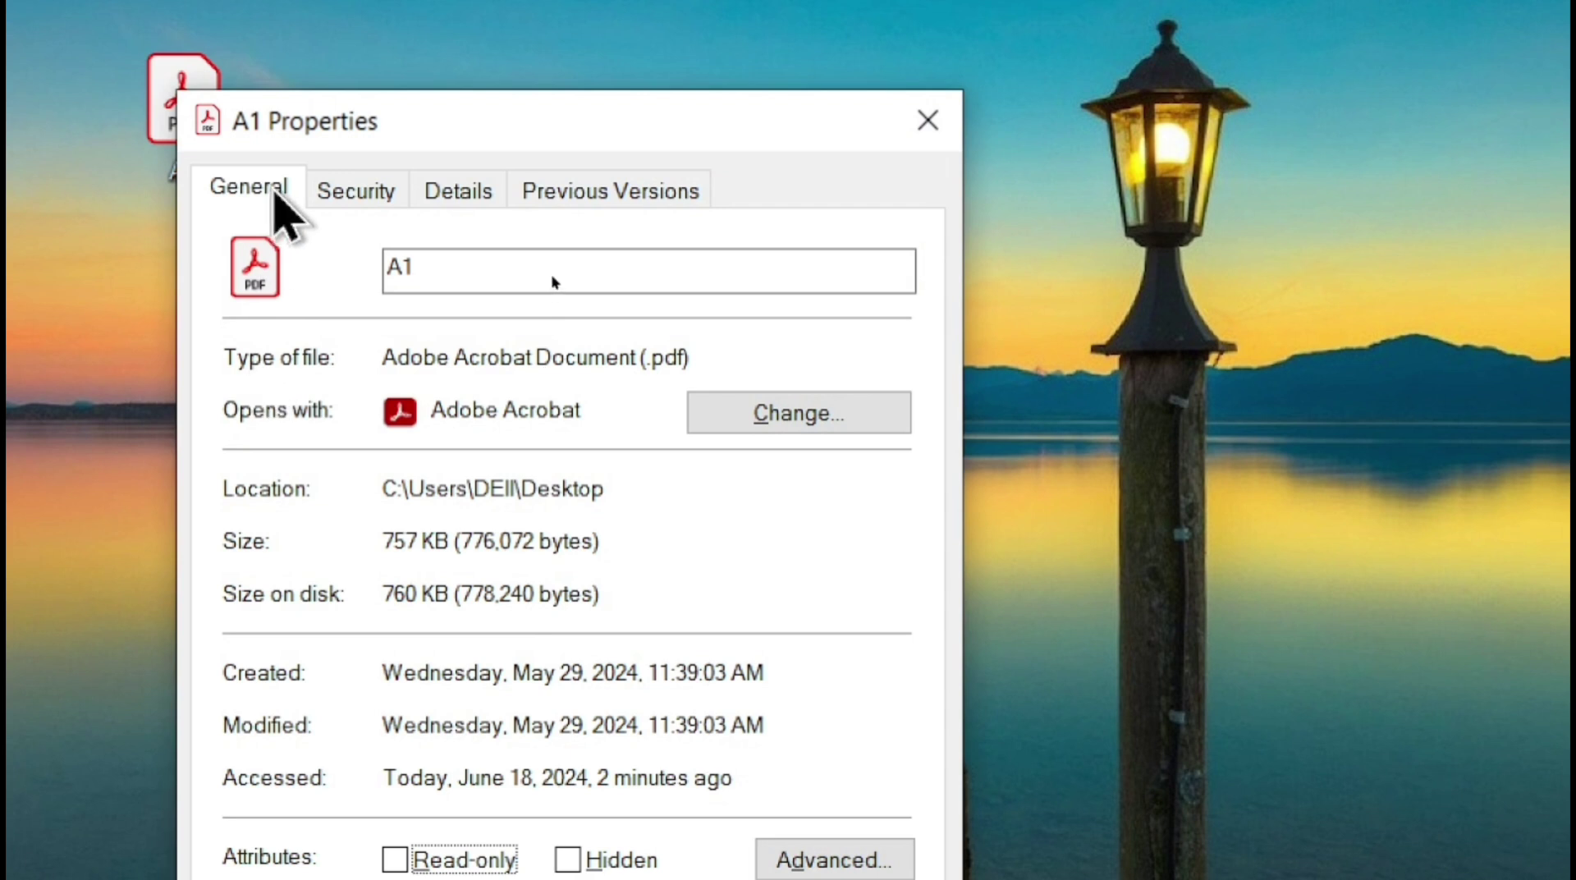
pyautogui.click(246, 189)
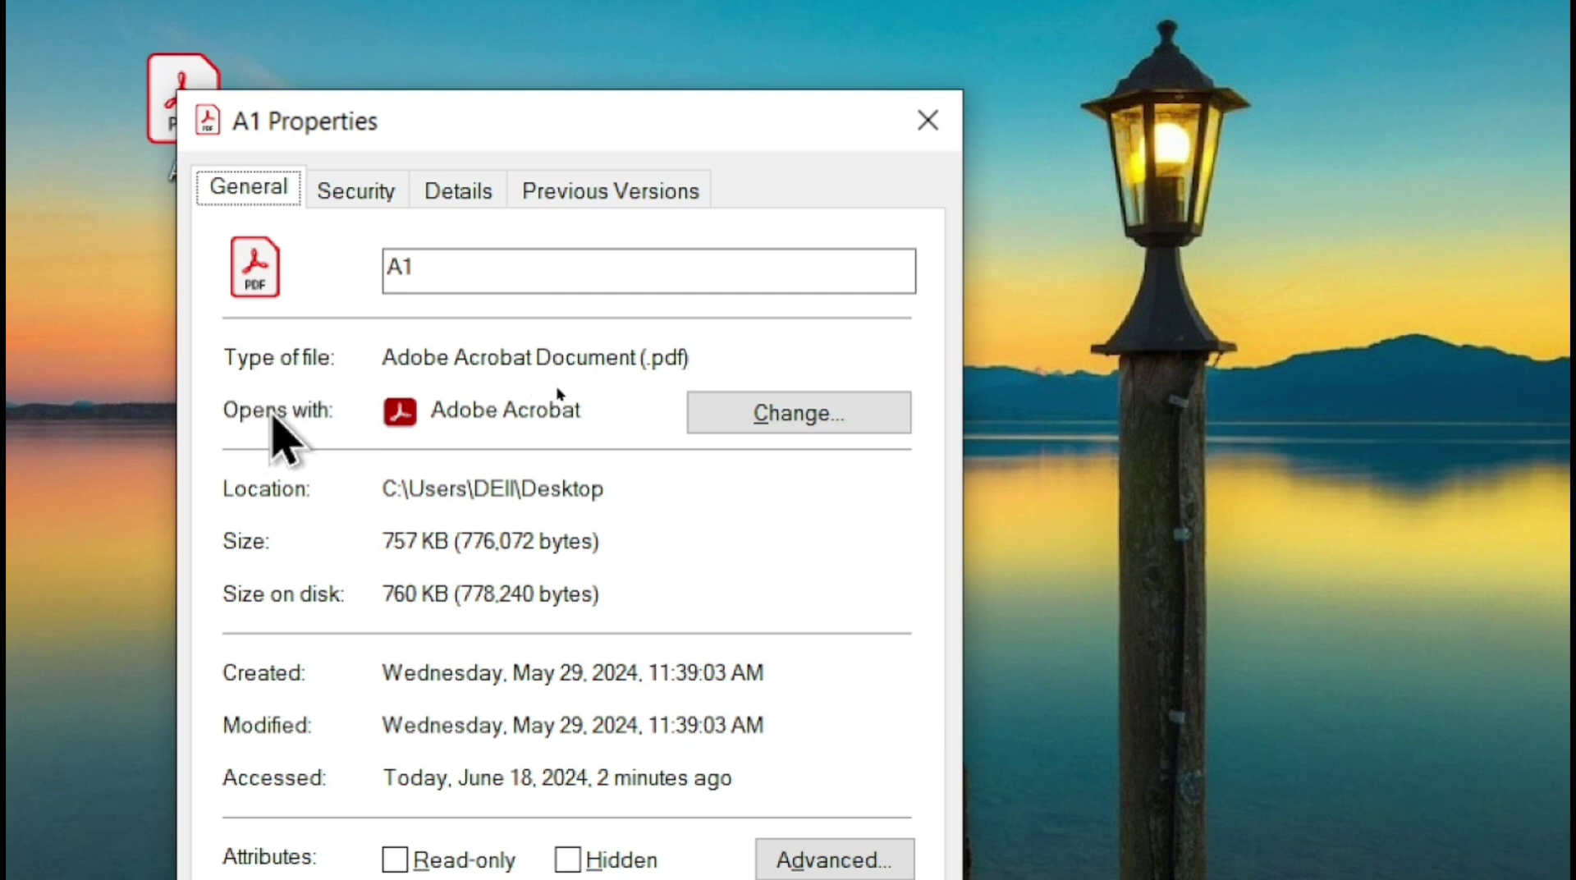
pyautogui.moveTo(433, 405); pyautogui.dragTo(581, 396)
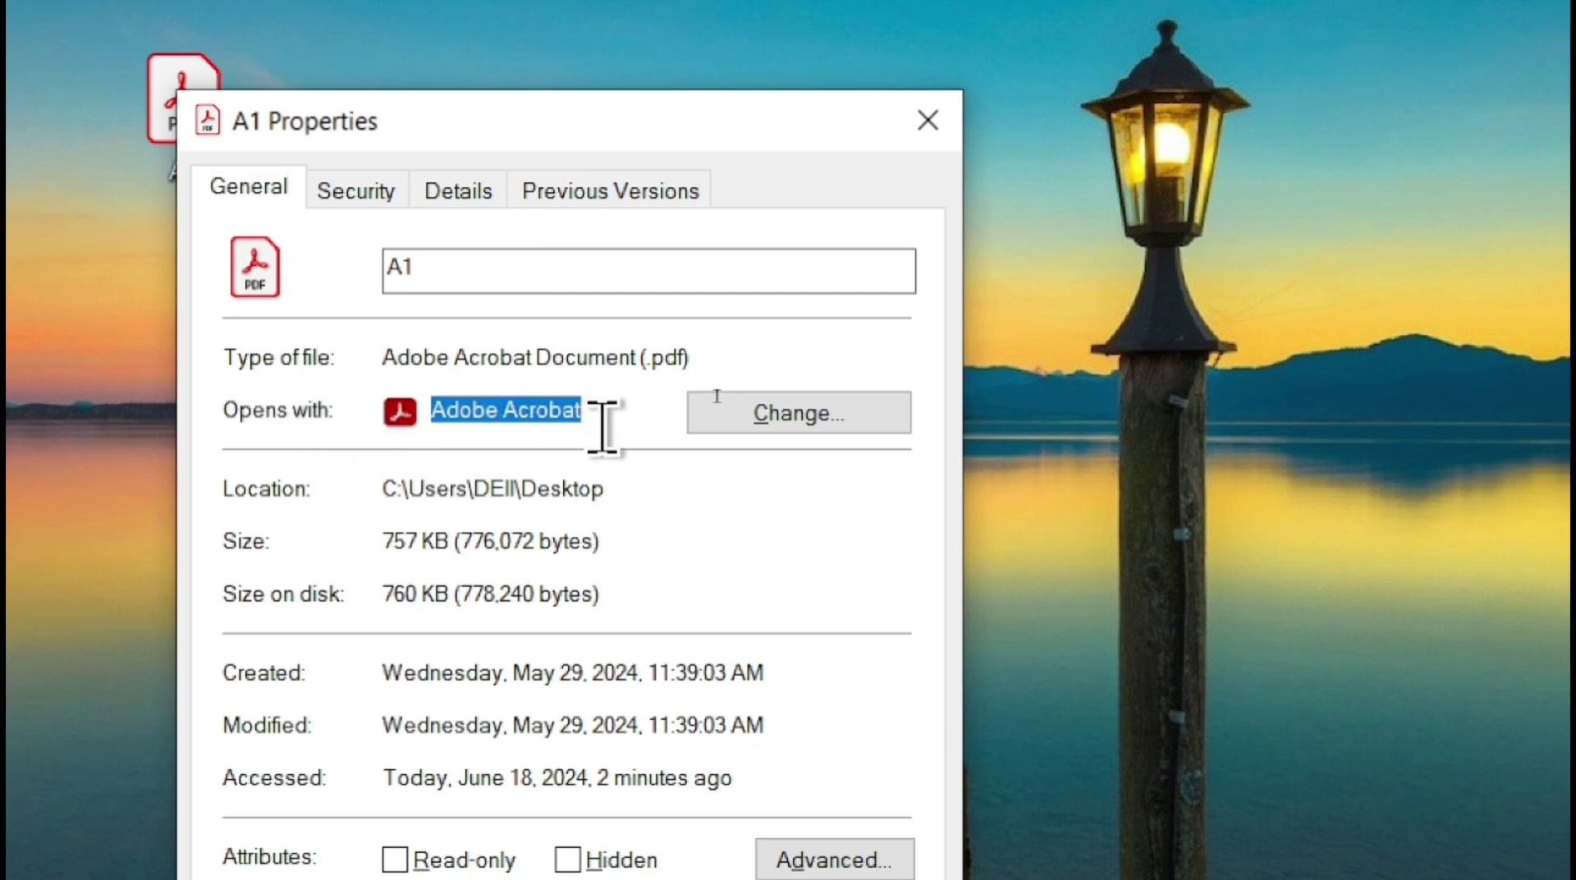
pyautogui.click(601, 415)
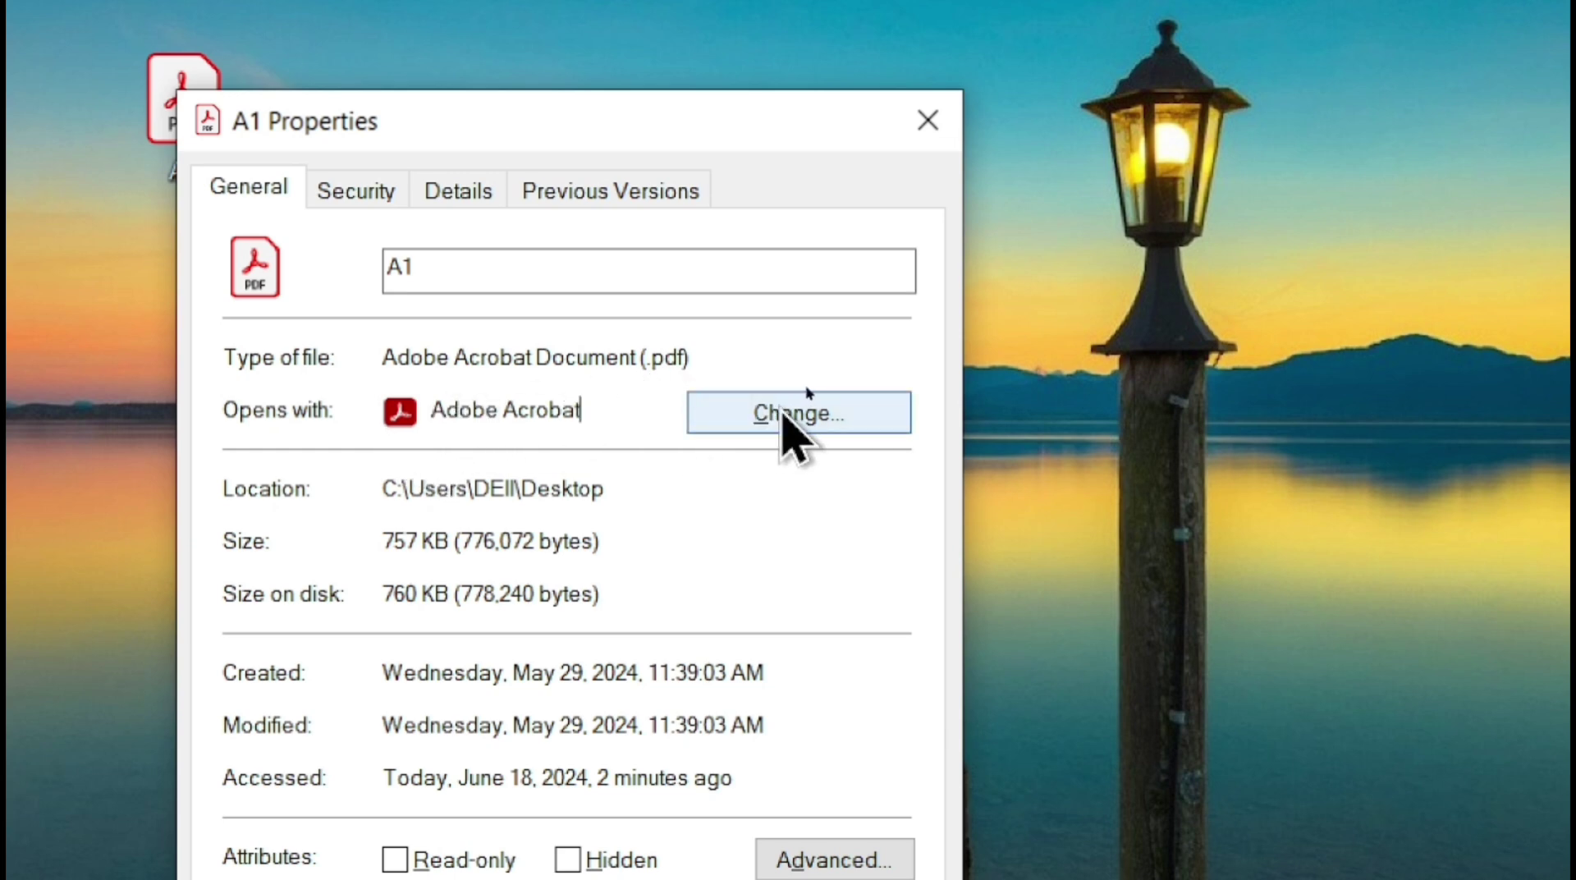
# - Change the default app for .pdf files to Google Chrome and apply it in the A1 properties
pyautogui.click(784, 415)
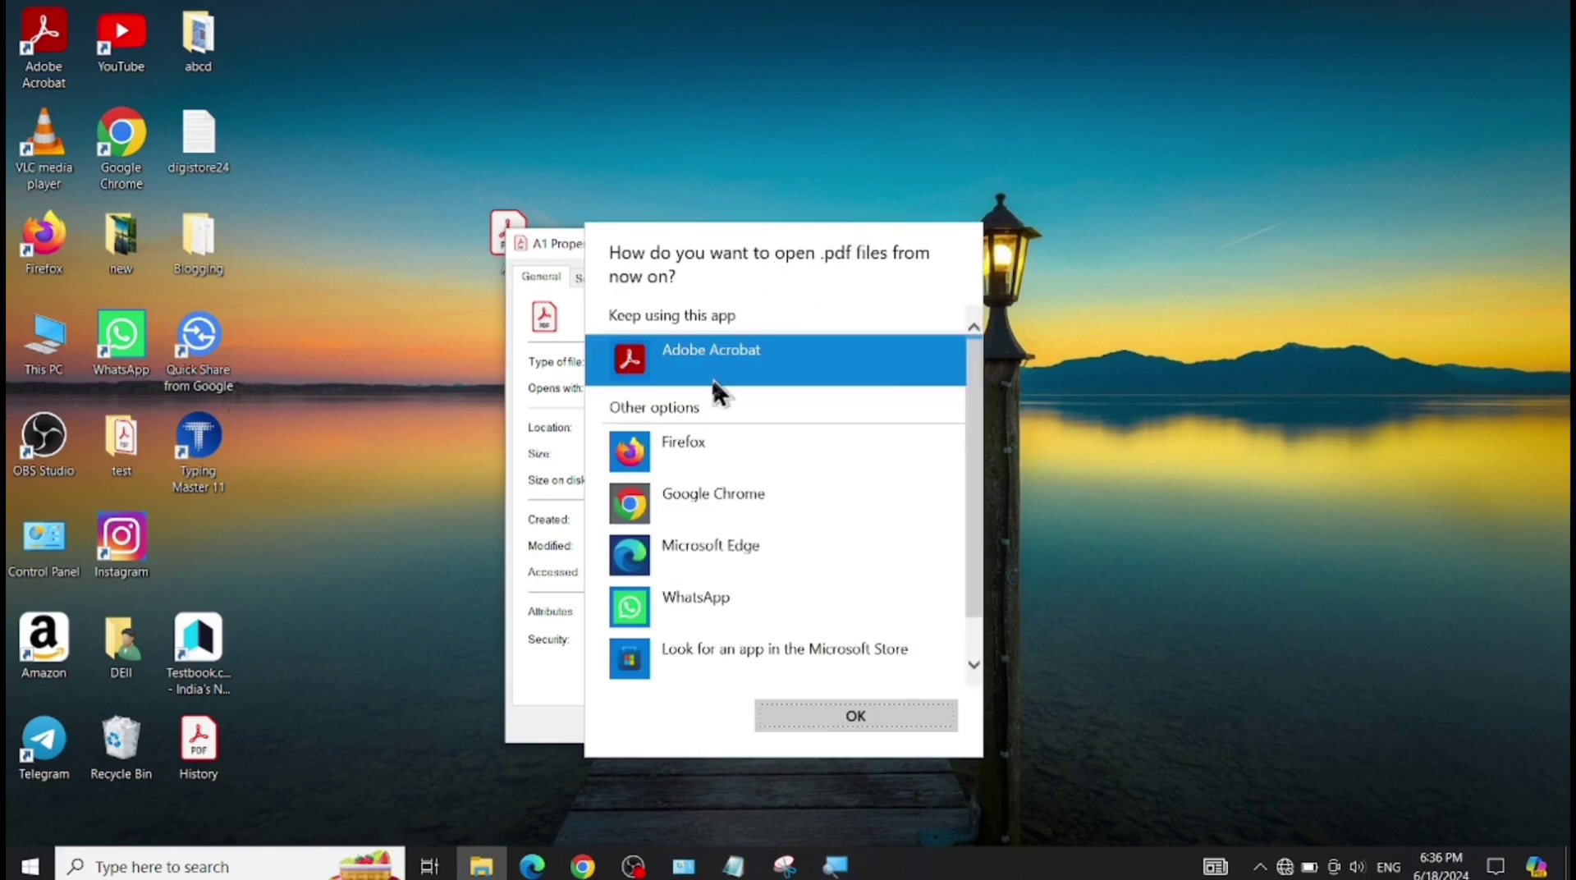
pyautogui.moveTo(979, 387); pyautogui.dragTo(978, 423)
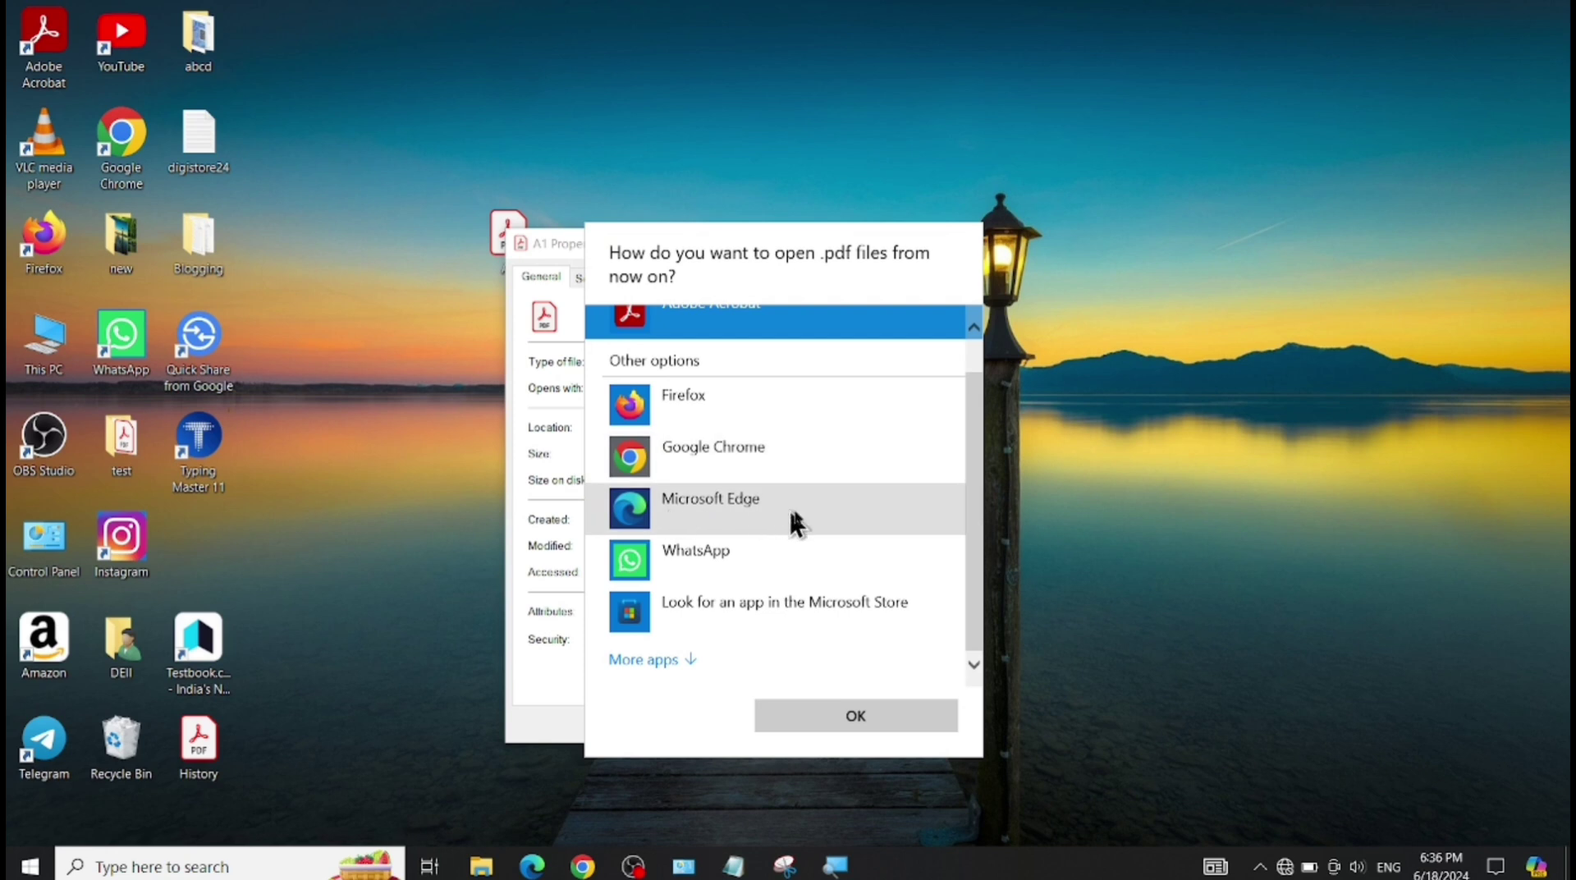
pyautogui.click(650, 659)
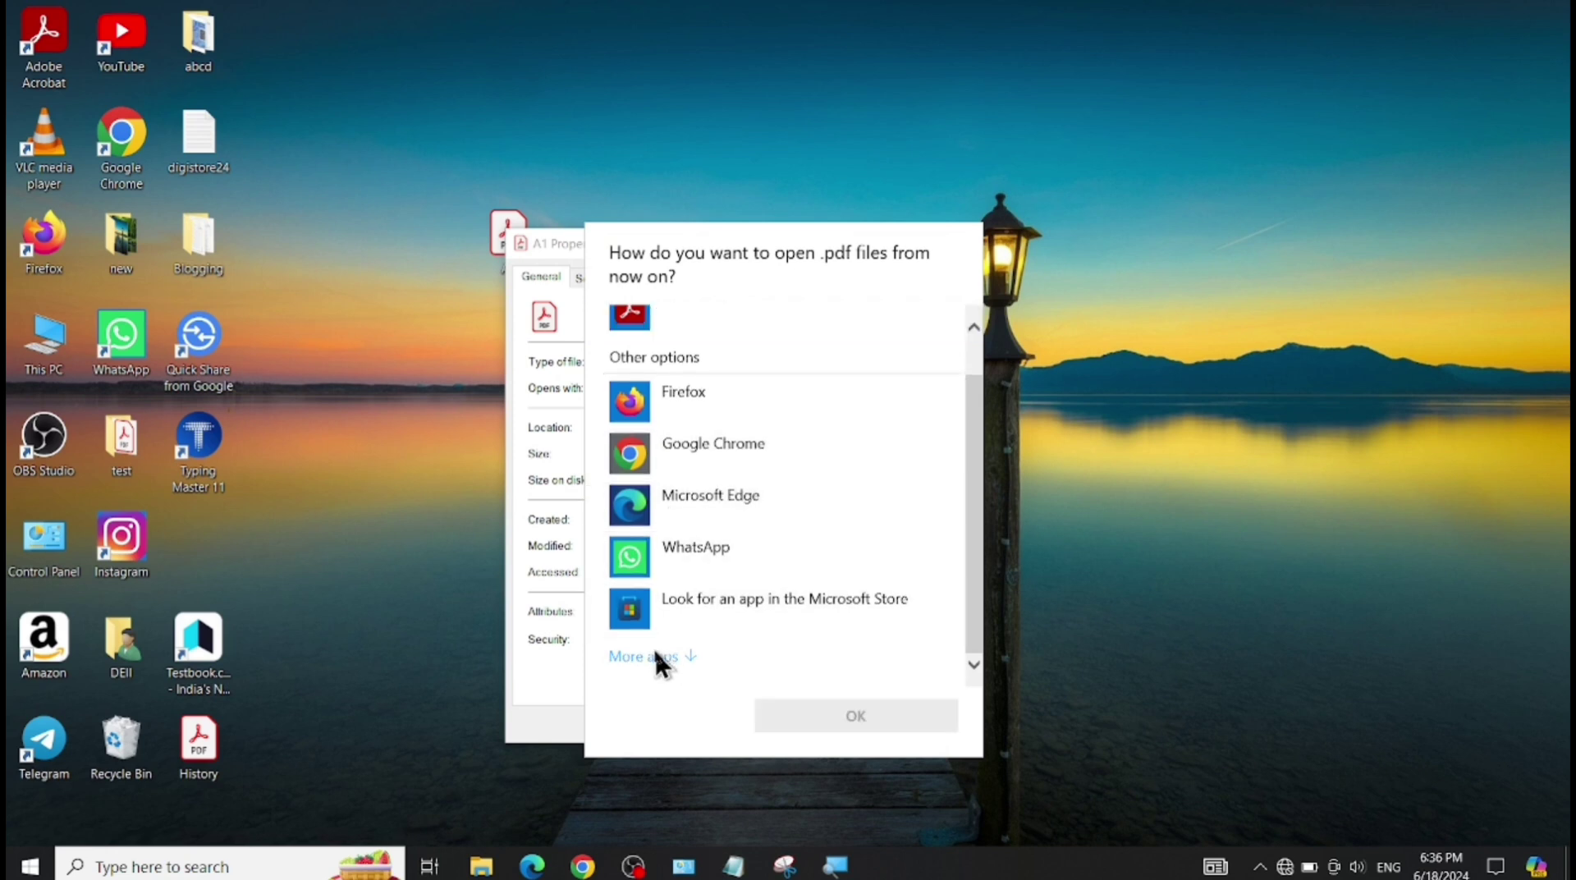
pyautogui.moveTo(982, 440)
pyautogui.mouseDown()
pyautogui.moveTo(998, 667)
pyautogui.moveTo(992, 414)
pyautogui.mouseUp()
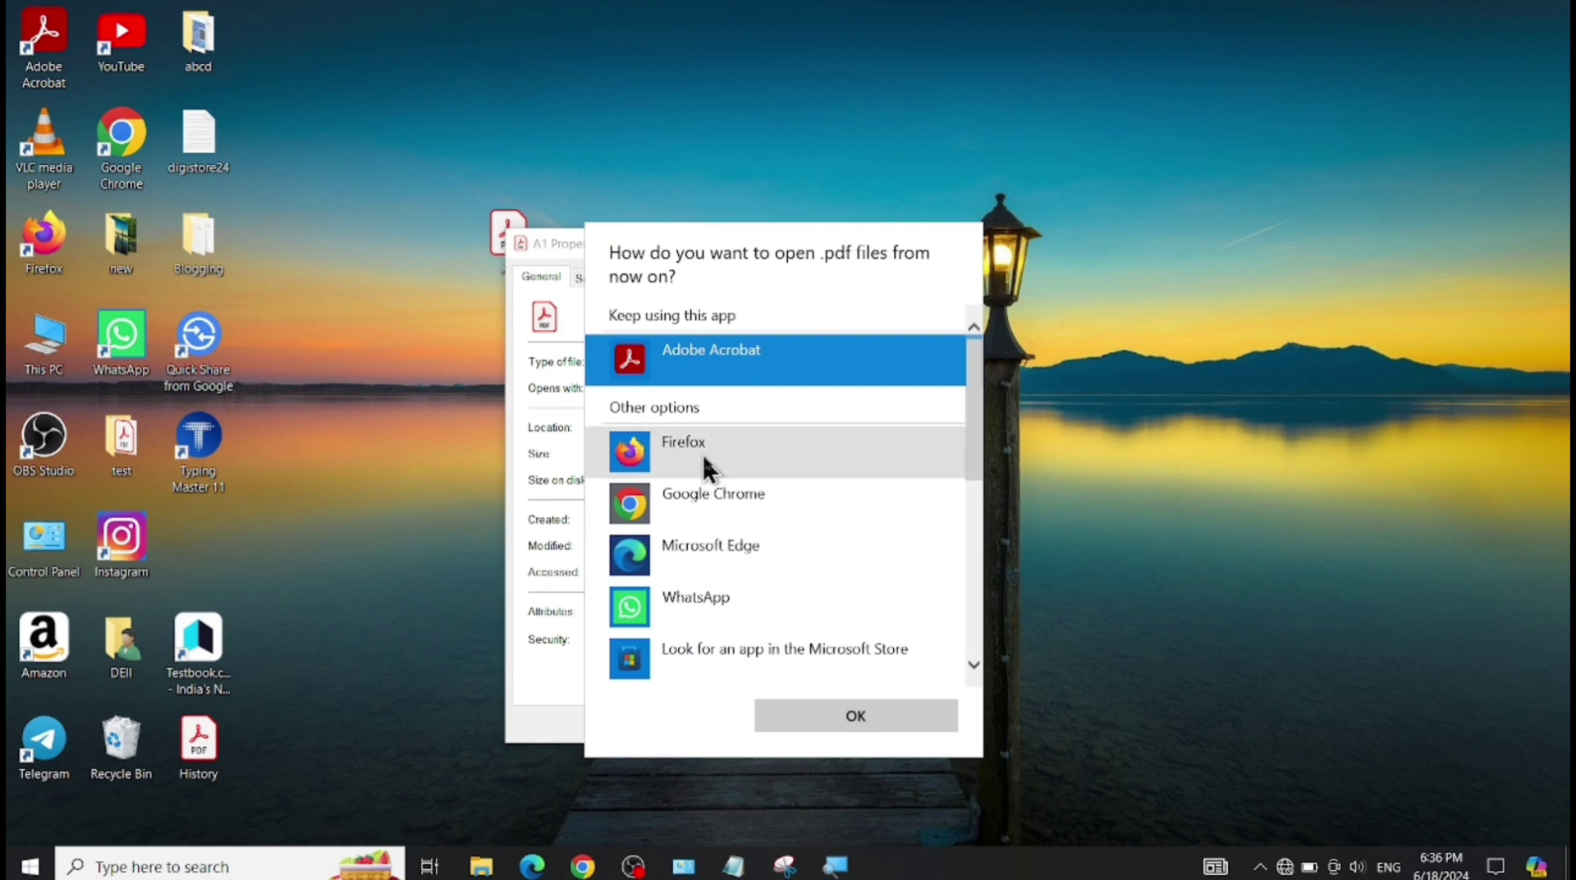
pyautogui.click(731, 493)
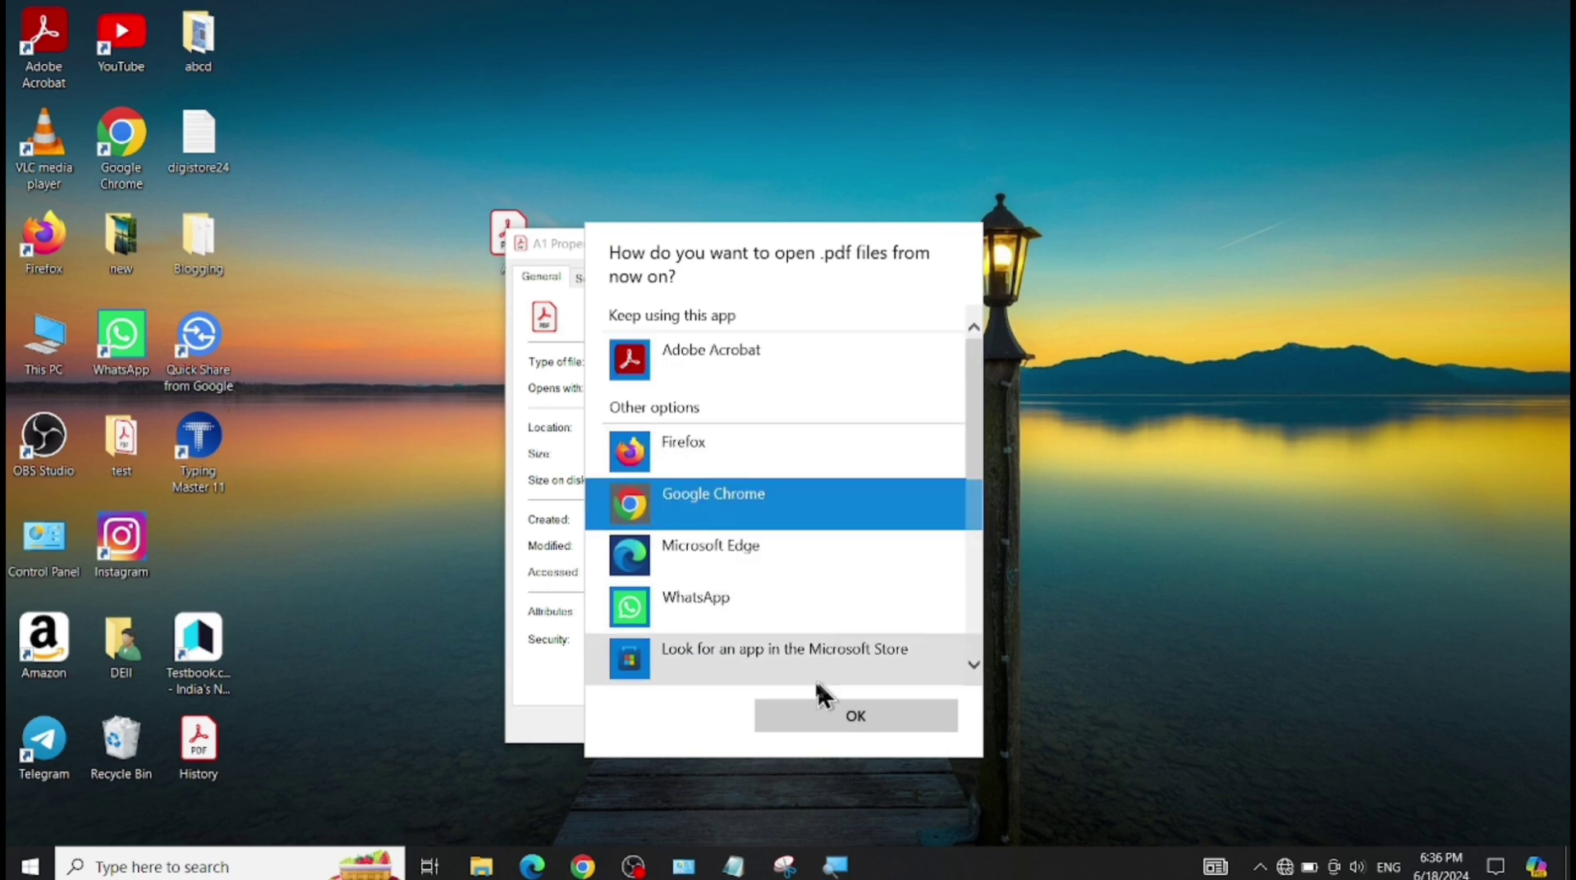
pyautogui.click(837, 717)
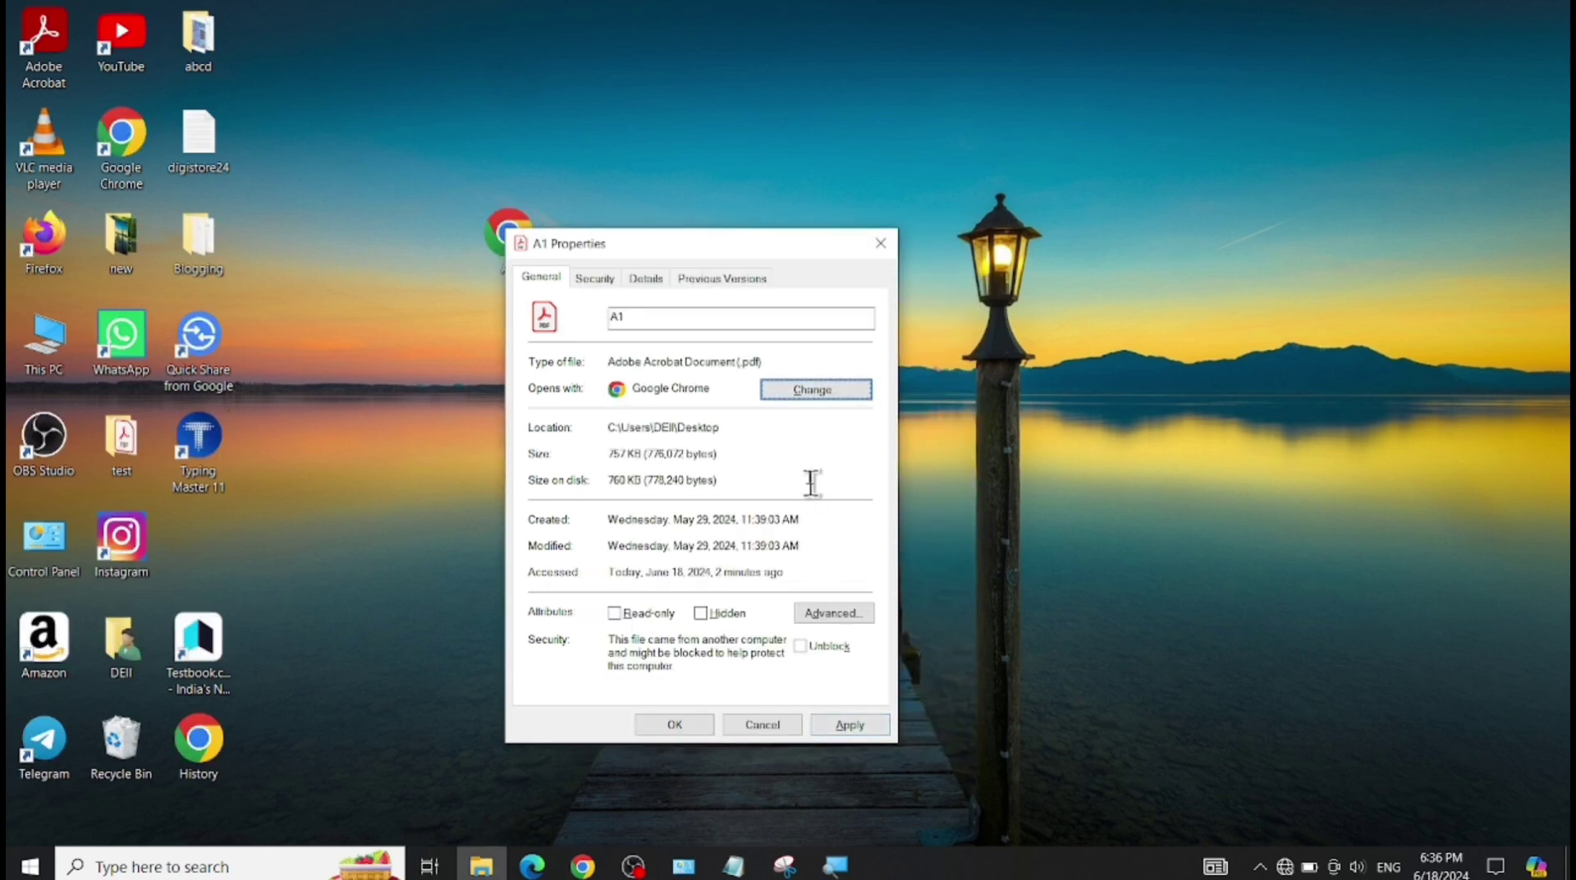
pyautogui.click(835, 726)
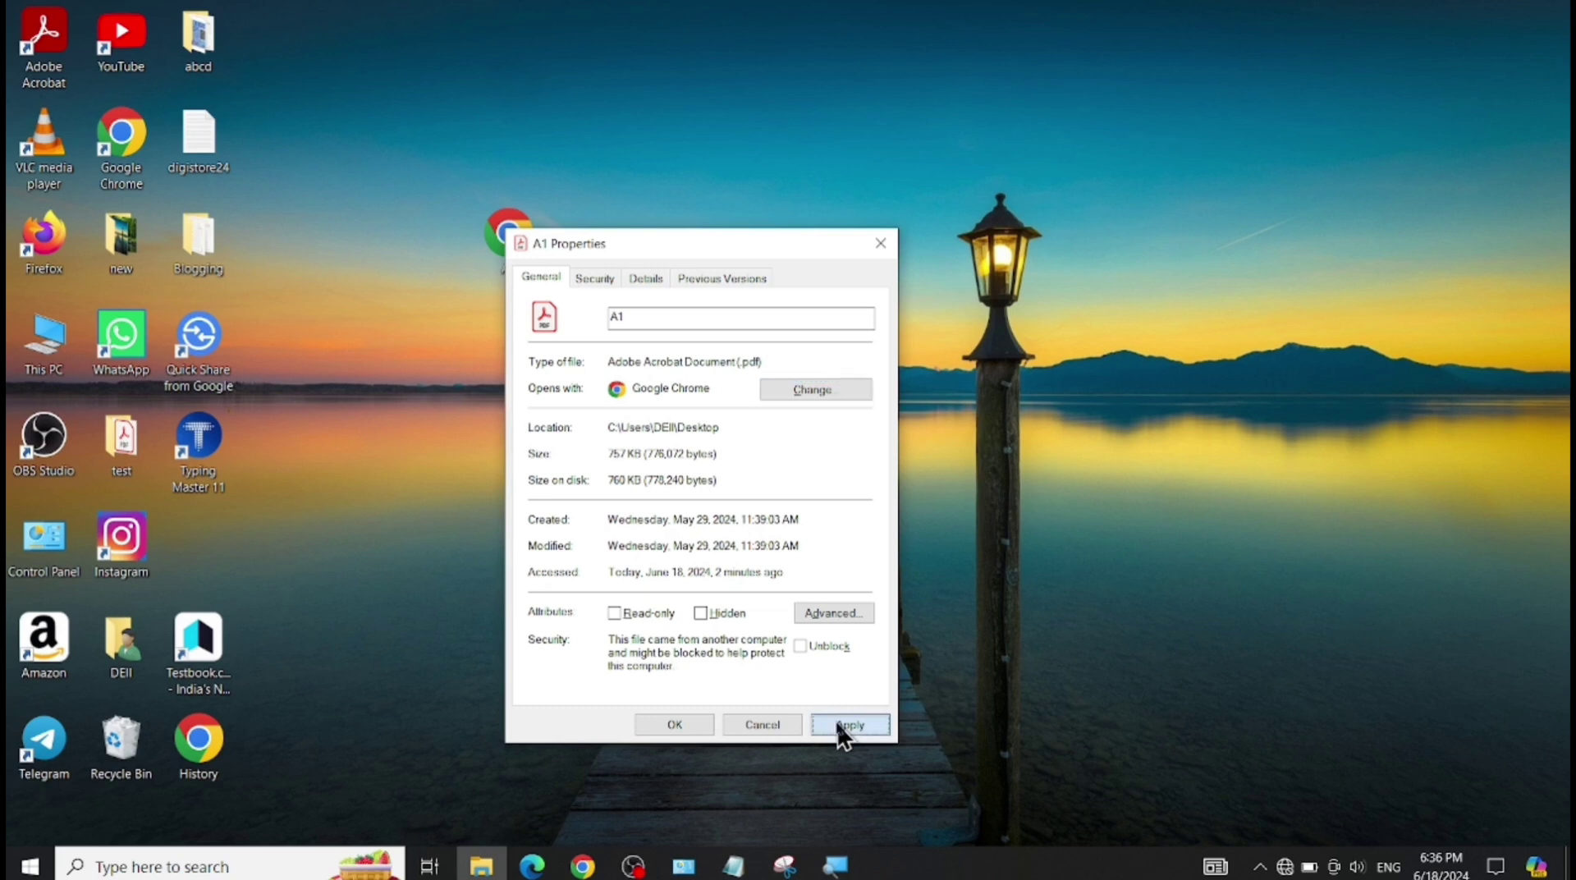
pyautogui.click(675, 725)
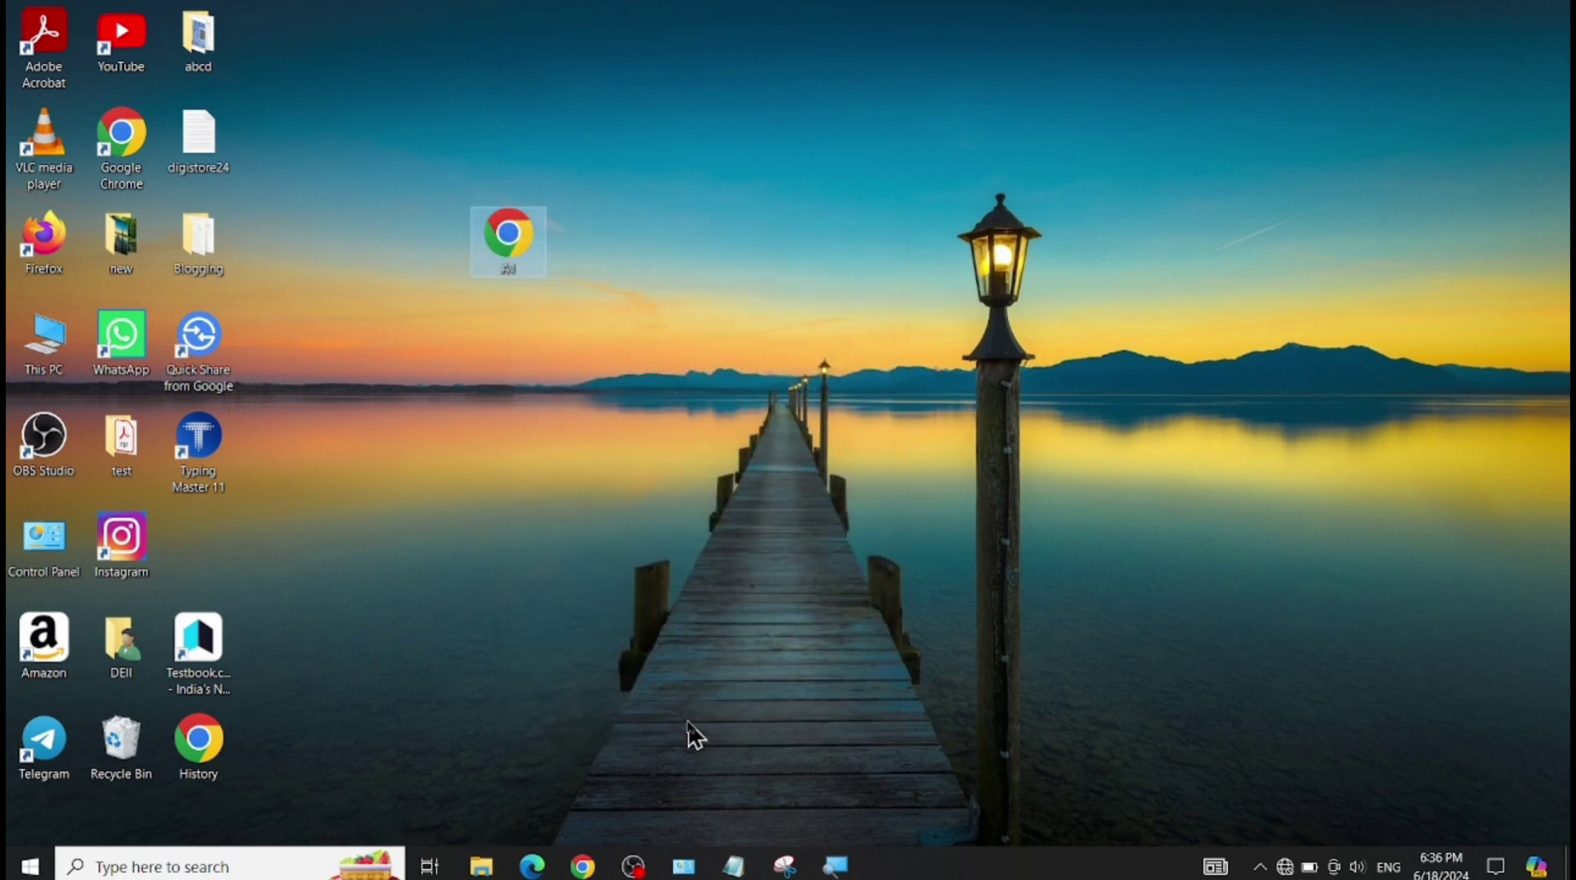
# - Open the A1 PDF from the desktop to test its new default app, then close the browser
pyautogui.click(805, 338)
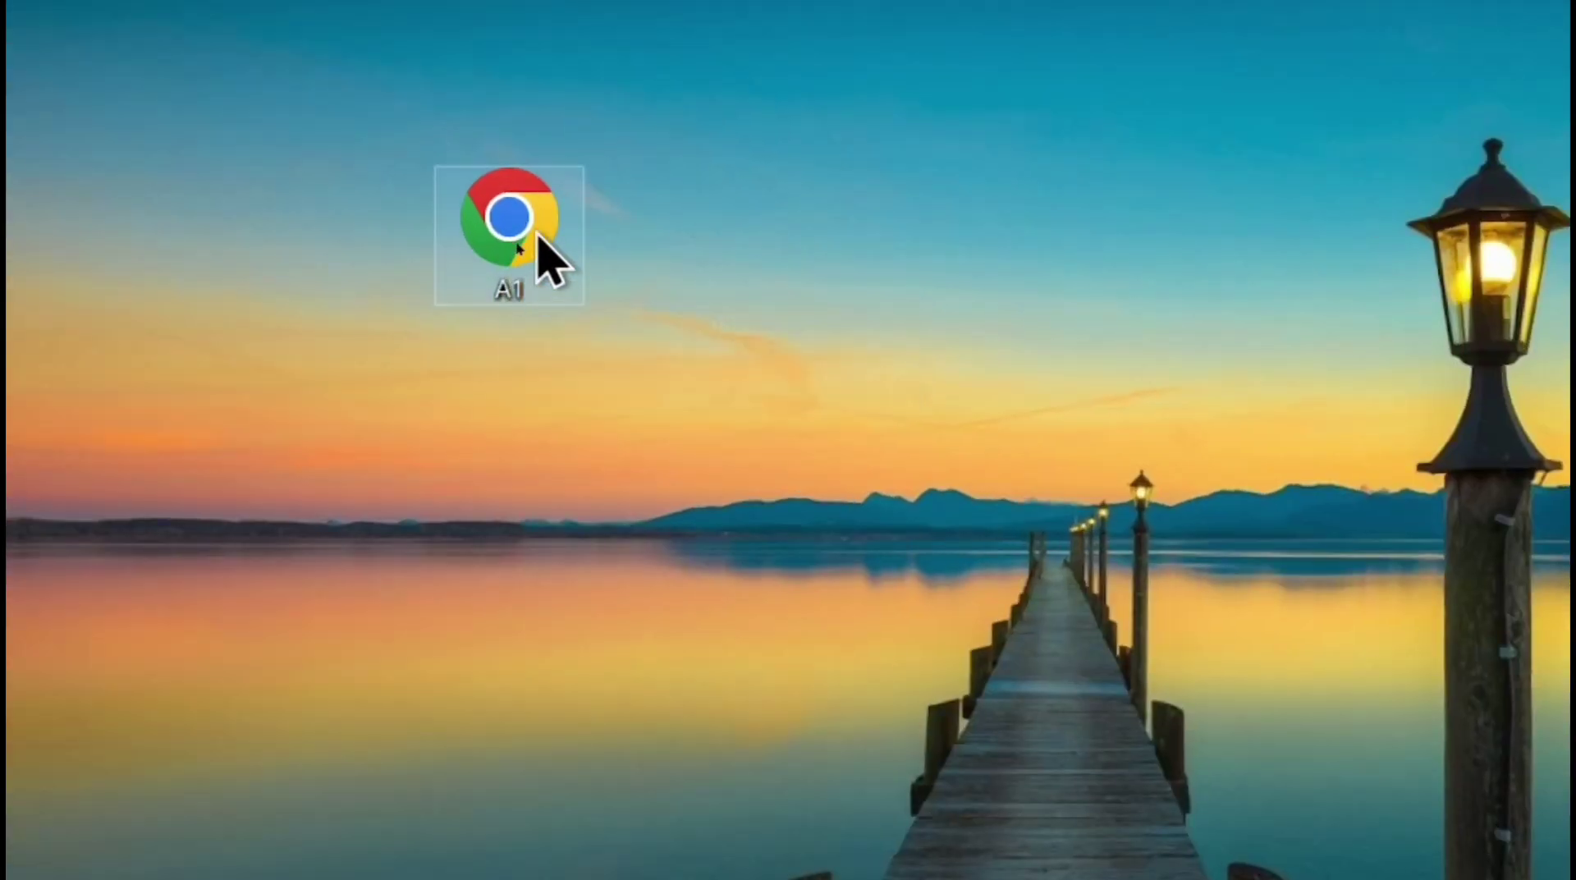
pyautogui.moveTo(534, 250)
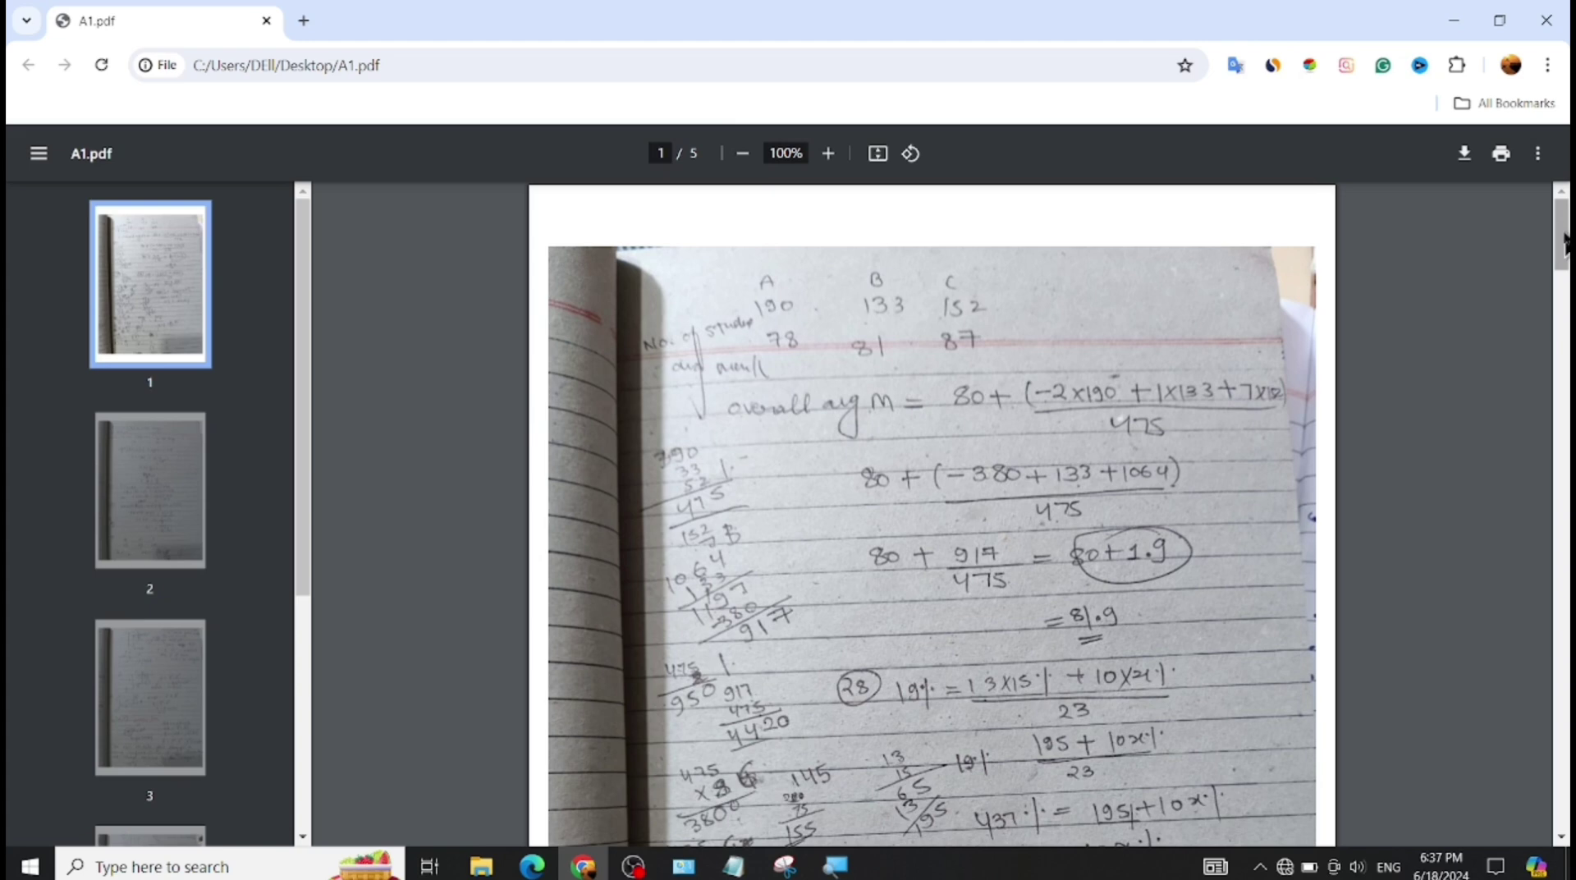
pyautogui.moveTo(1564, 242); pyautogui.dragTo(1306, 49)
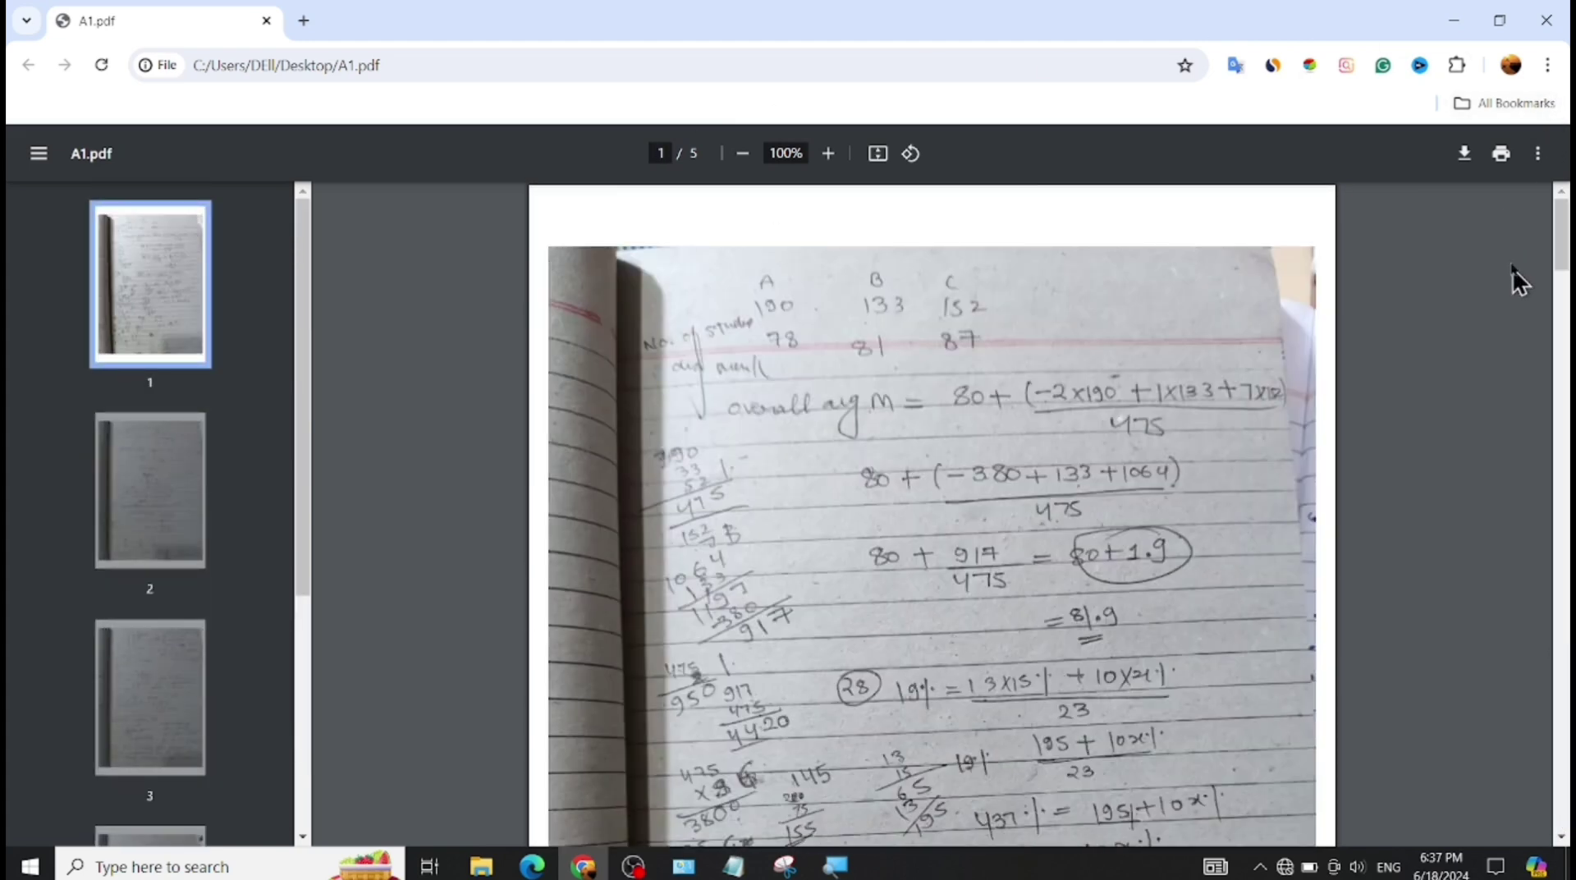
pyautogui.click(1562, 18)
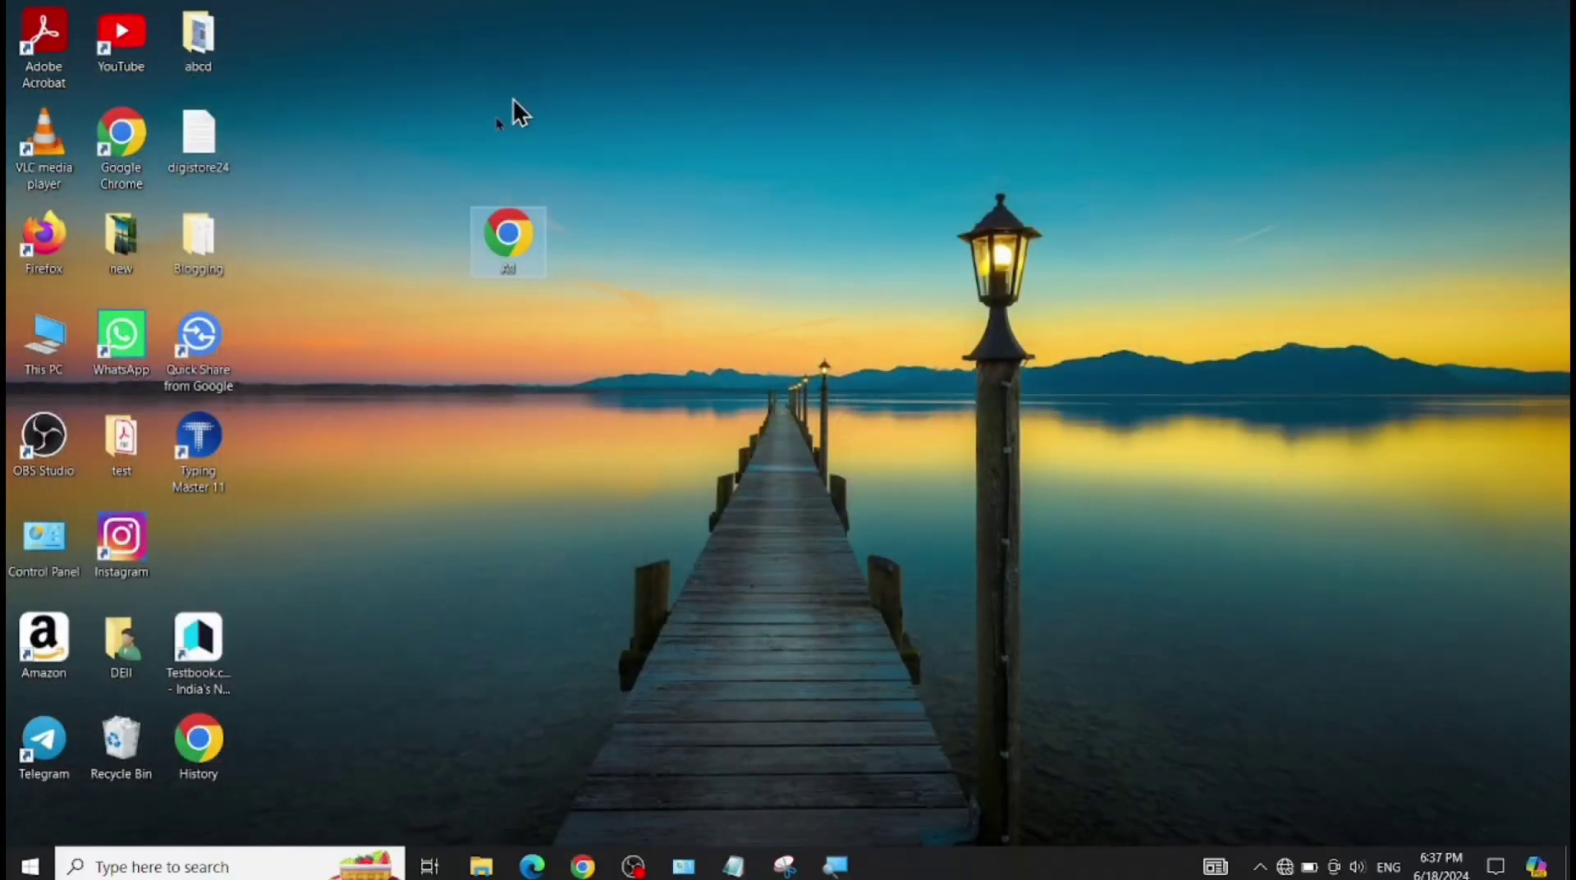
pyautogui.click(668, 210)
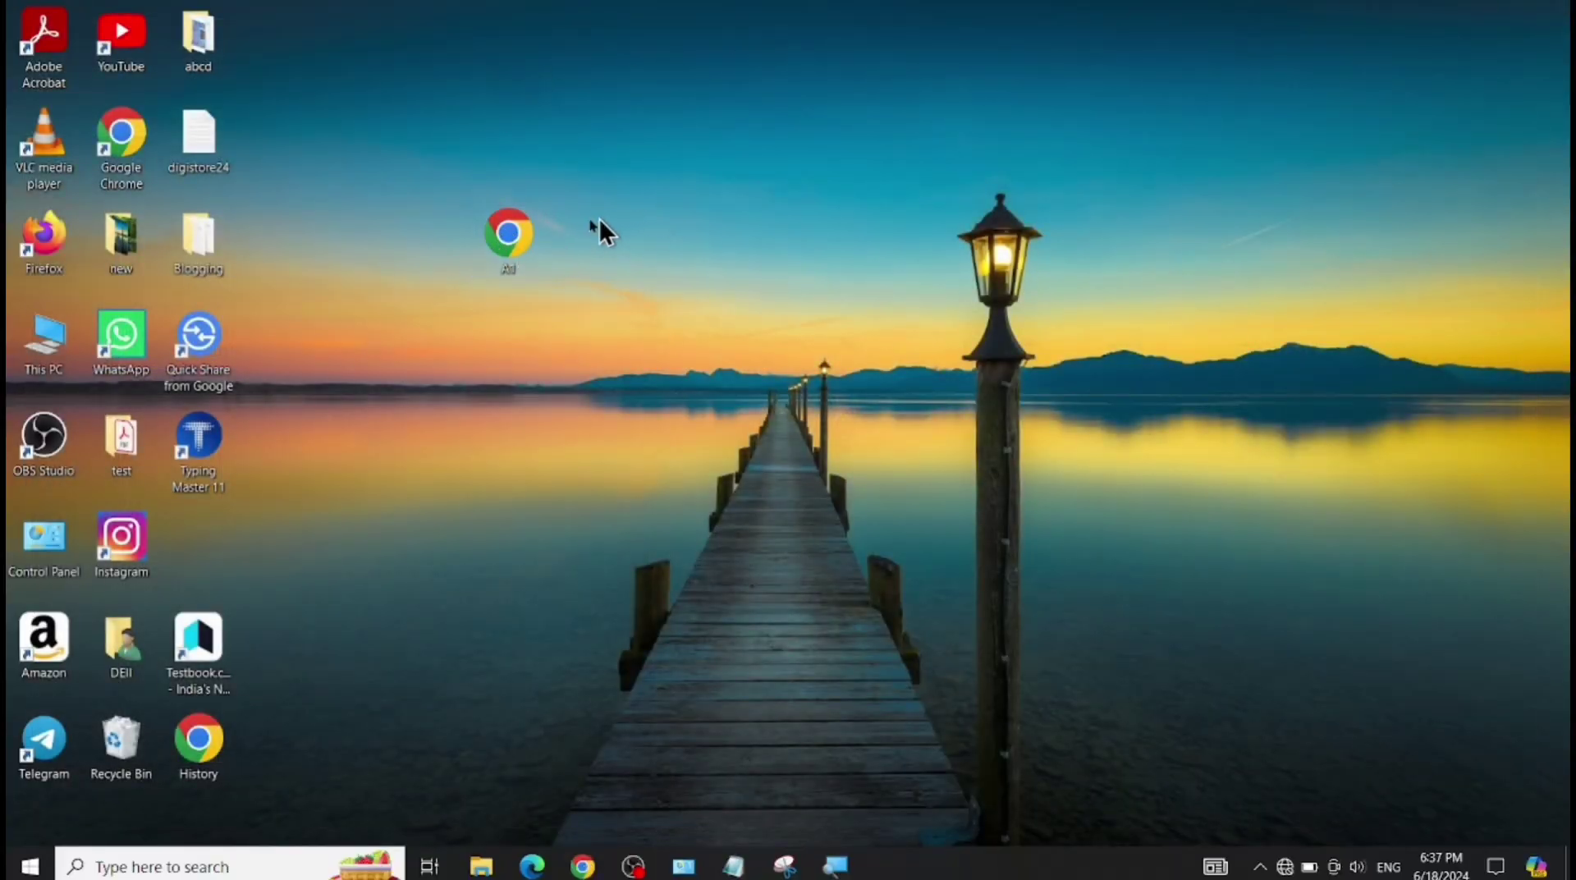
# - Change the default app for .pdf files to Adobe Acrobat in the desktop A1 file's properties, apply it and close the properties
pyautogui.moveTo(509, 253)
pyautogui.rightClick(497, 238)
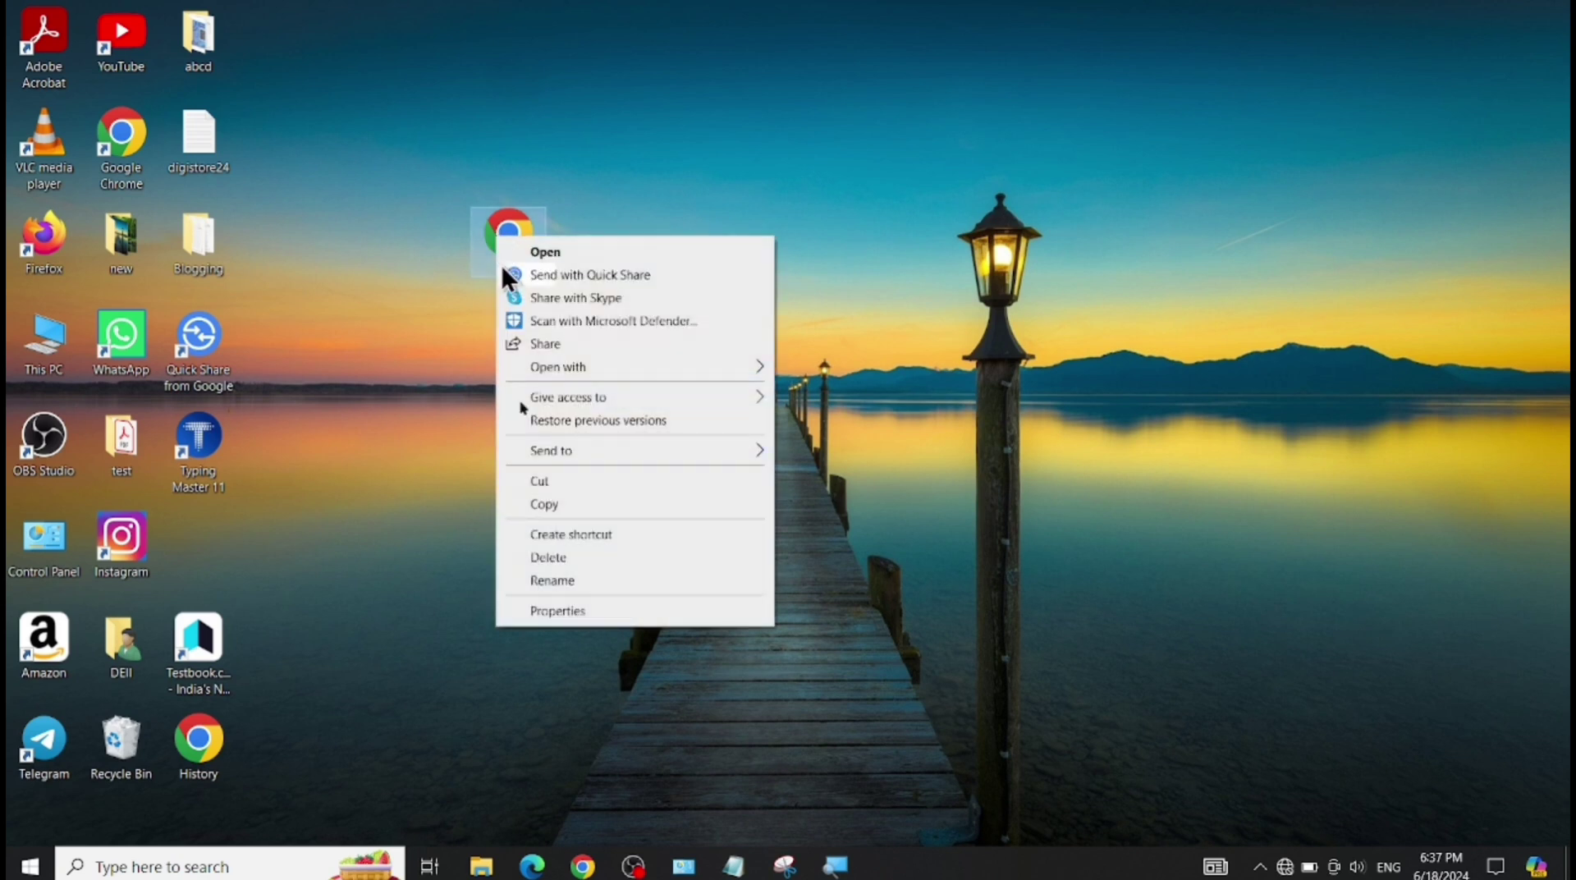
pyautogui.click(557, 610)
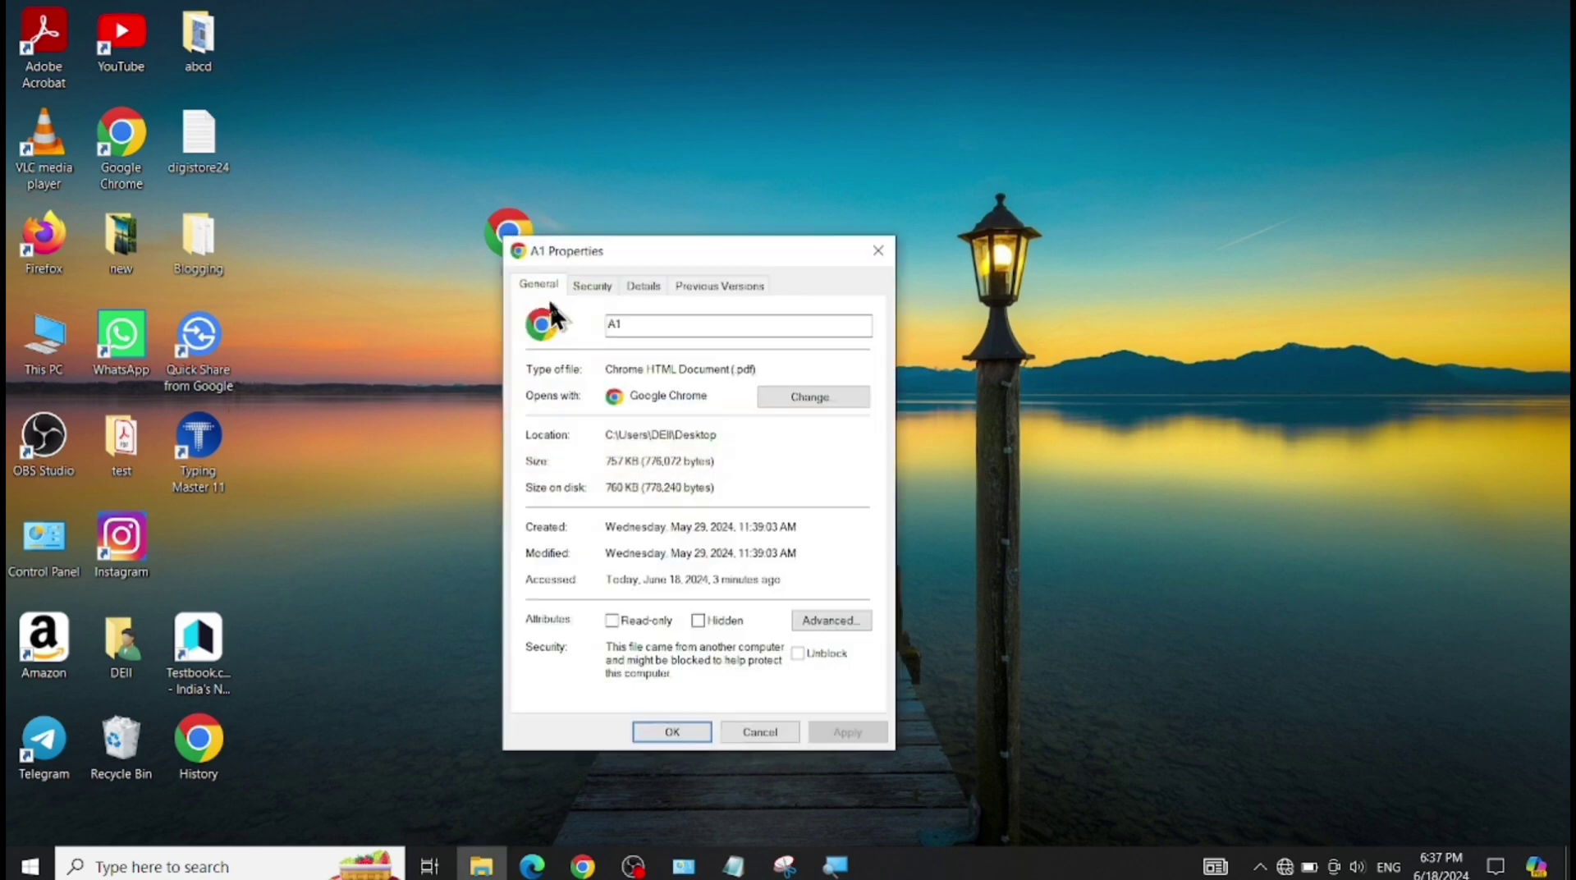
pyautogui.click(796, 399)
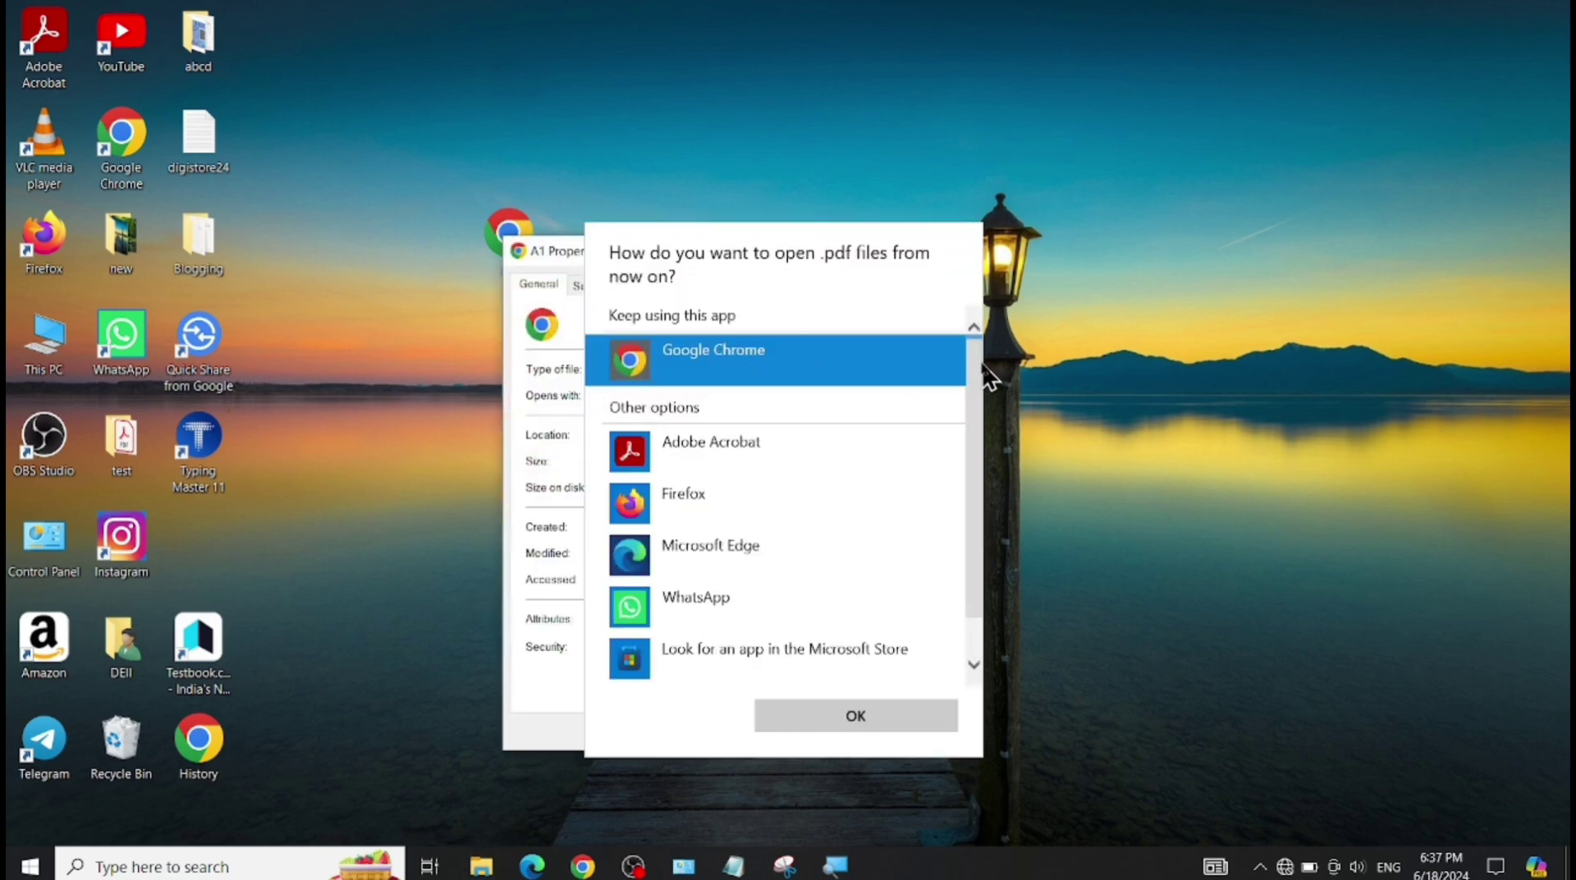
pyautogui.scroll(-1, 973, 377)
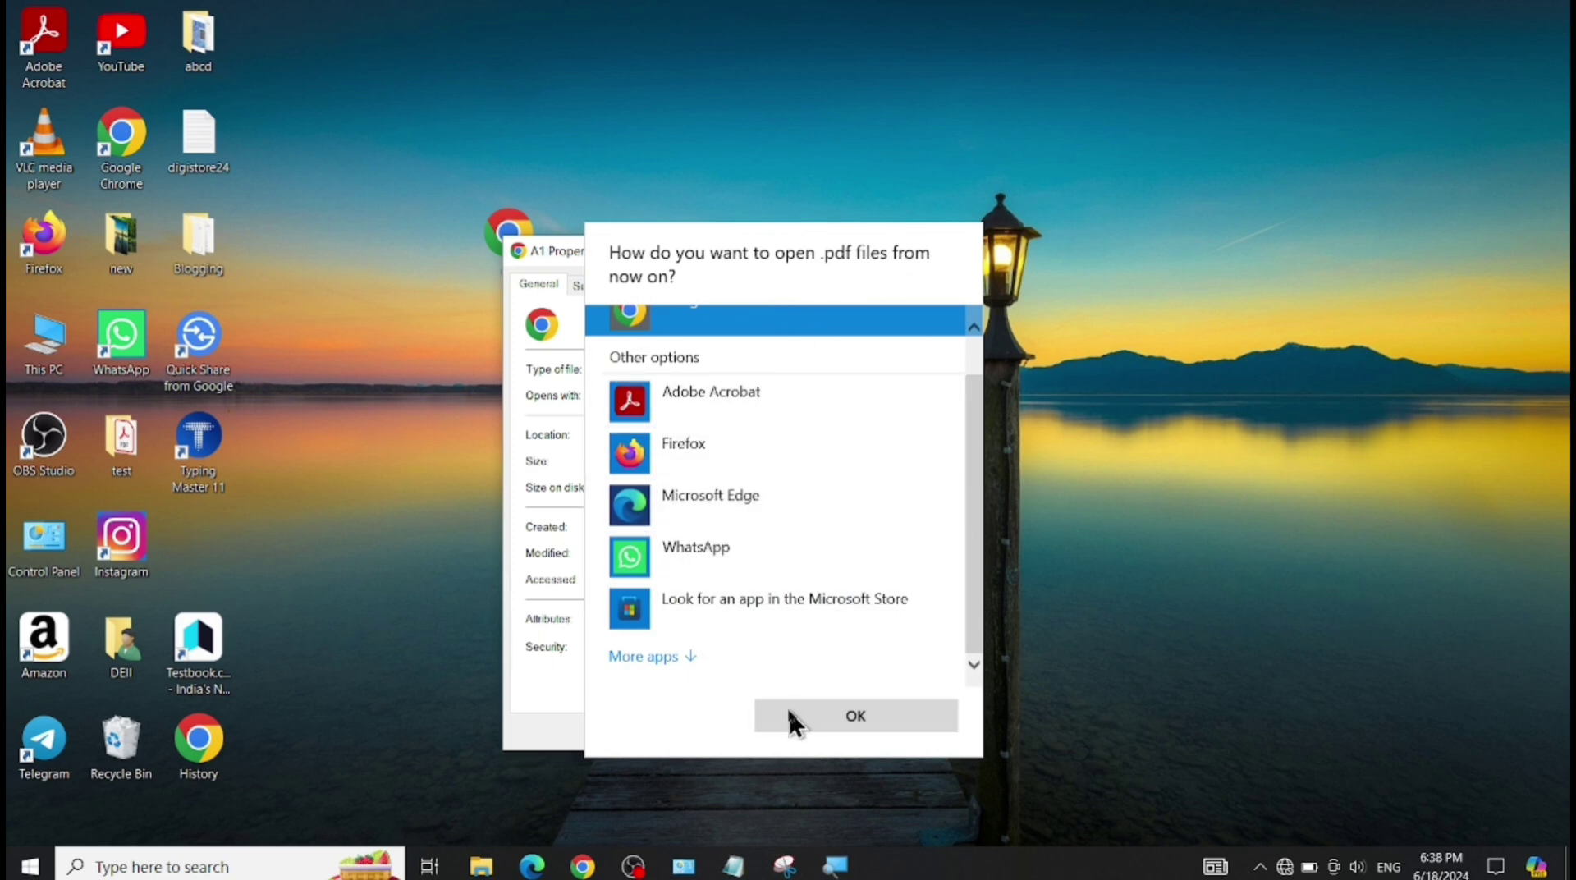
pyautogui.click(753, 399)
pyautogui.click(848, 719)
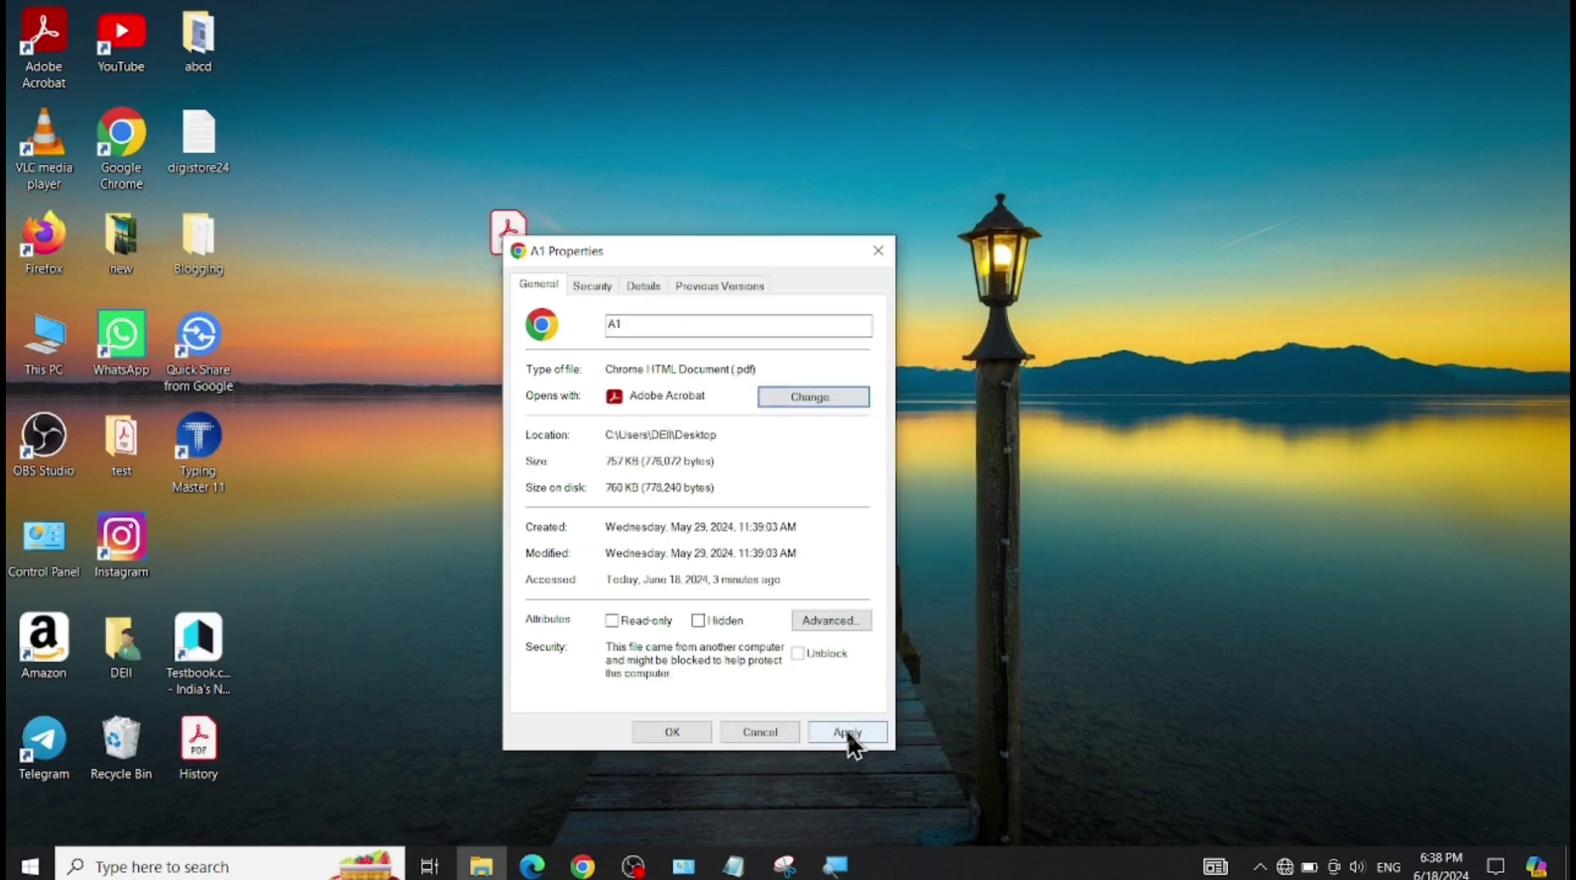
pyautogui.click(849, 735)
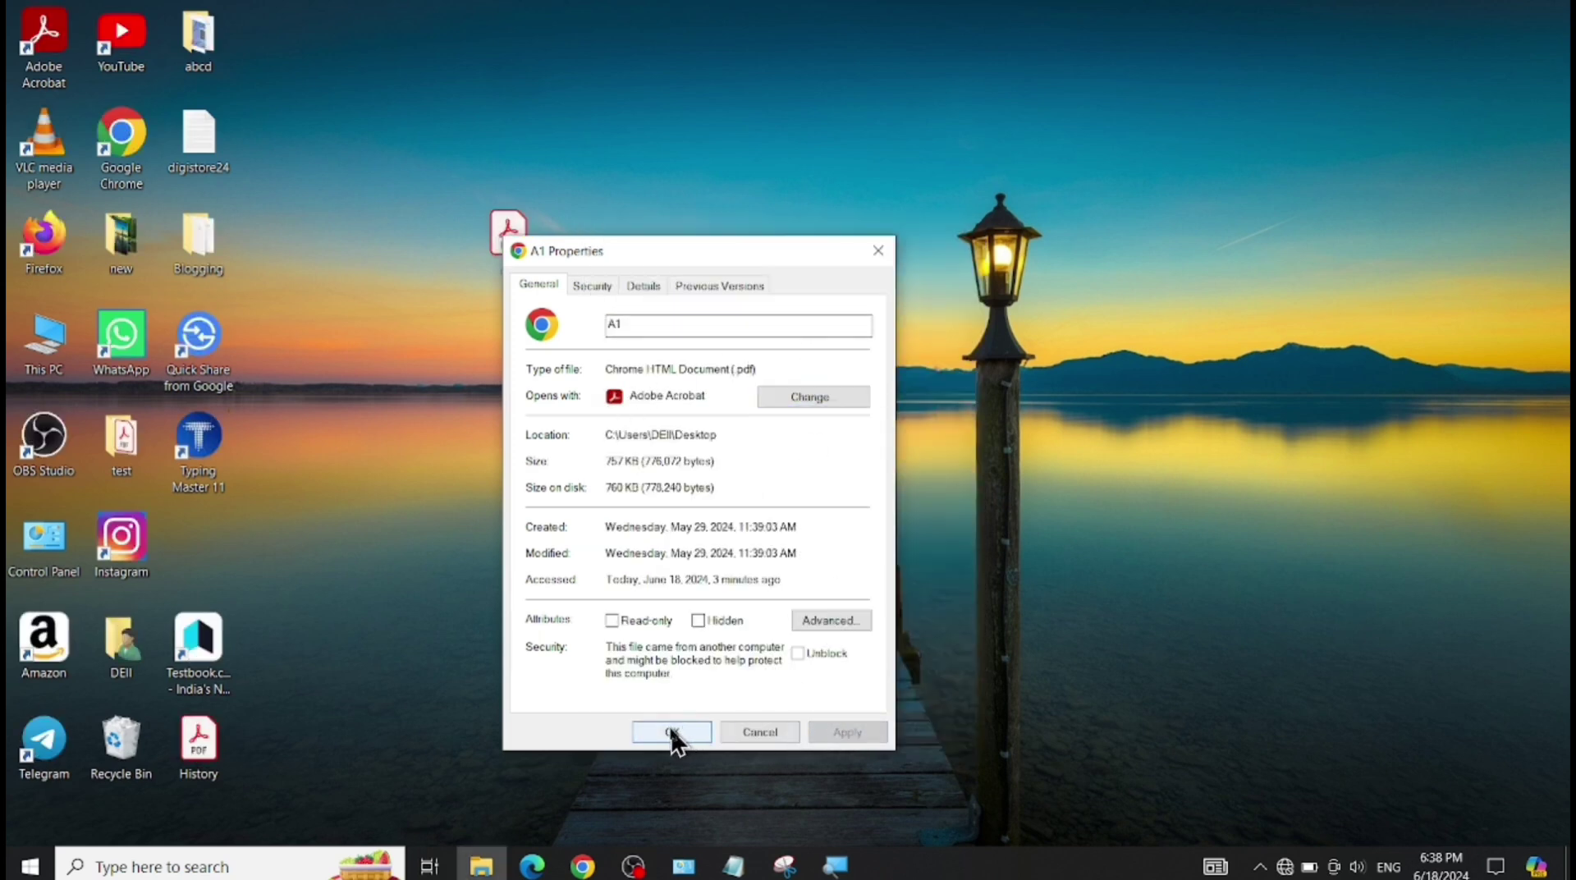
pyautogui.click(671, 733)
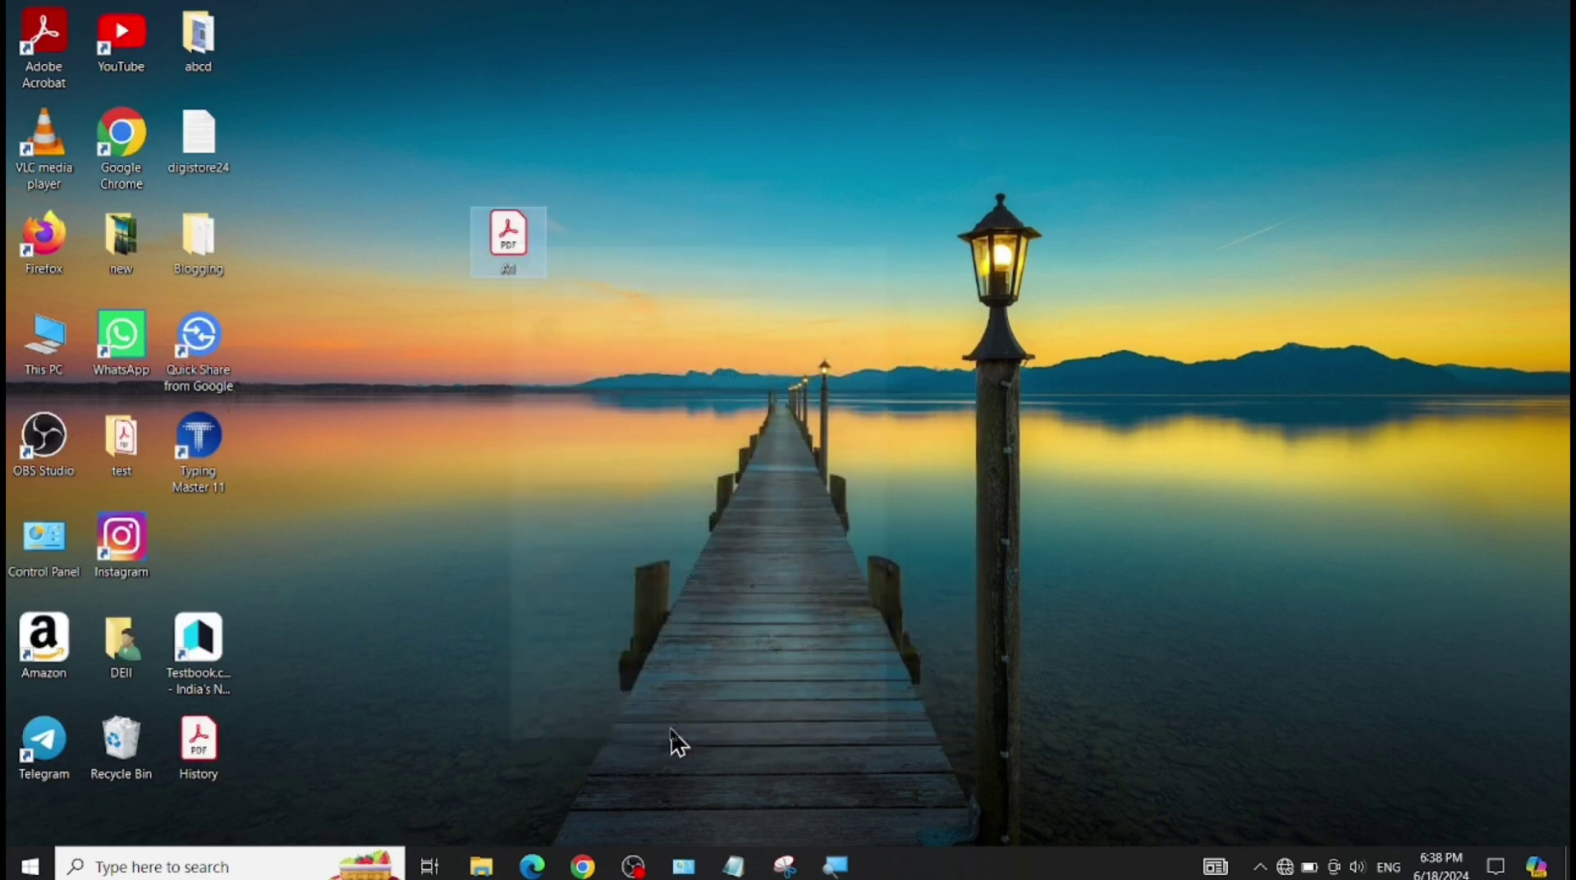
pyautogui.click(680, 210)
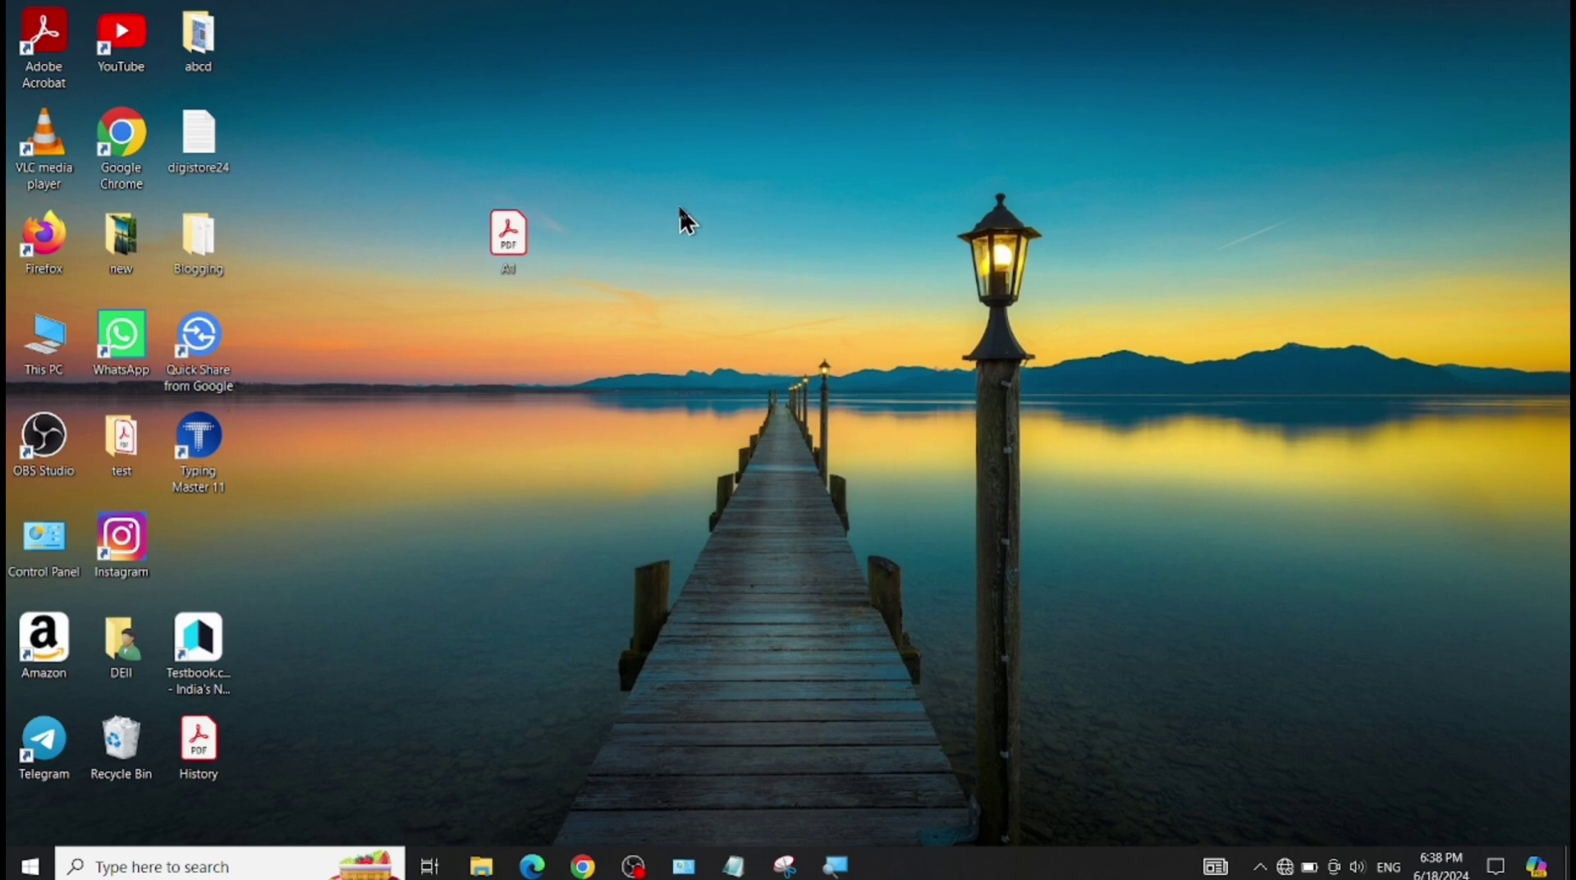